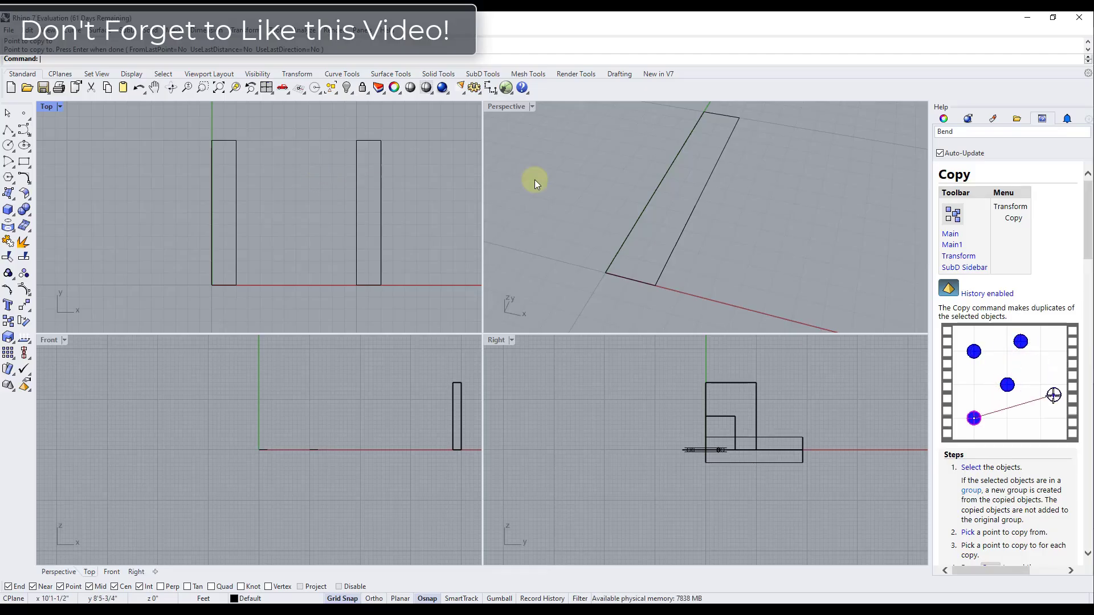
- Show the viewport properties in the side panel and bring up the Transform toolbar
left_click(943, 118)
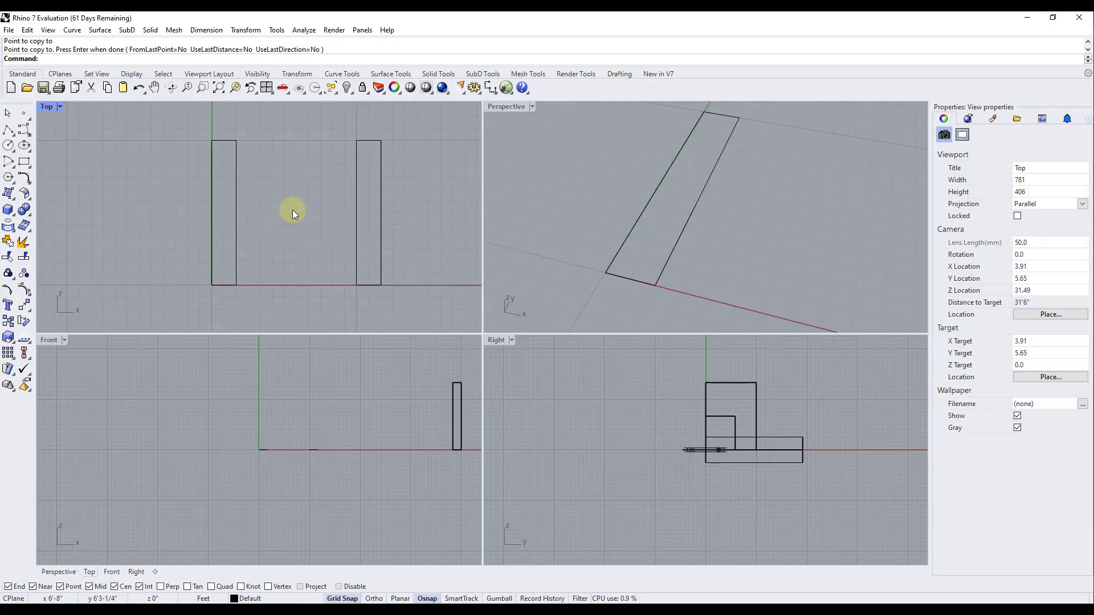
left_click(295, 75)
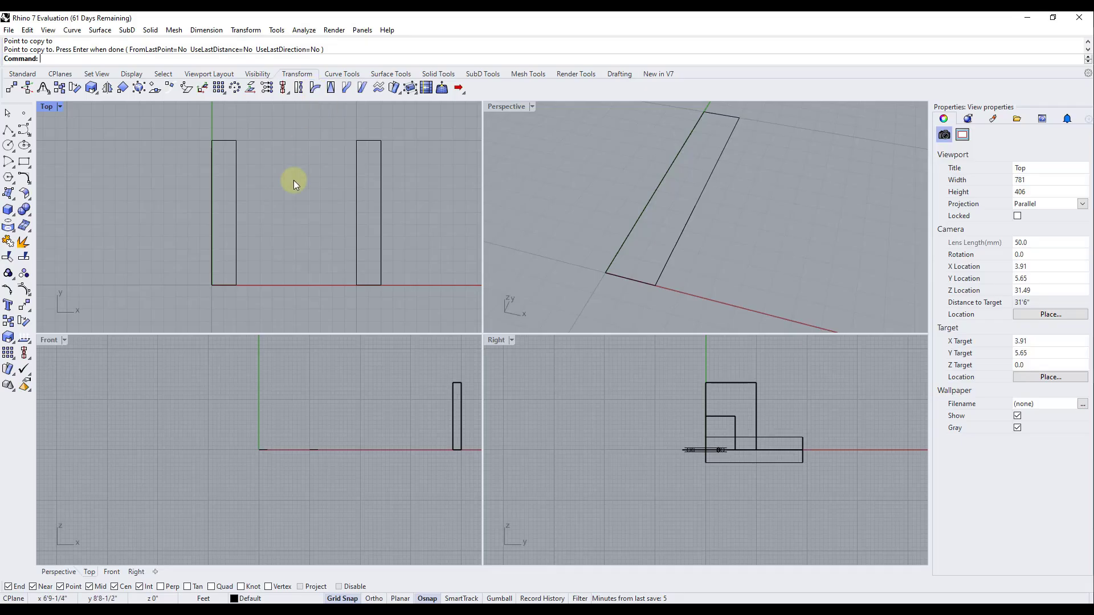
- Bend the left rectangle along its full bottom-to-top length into an arc sweeping left
type("end")
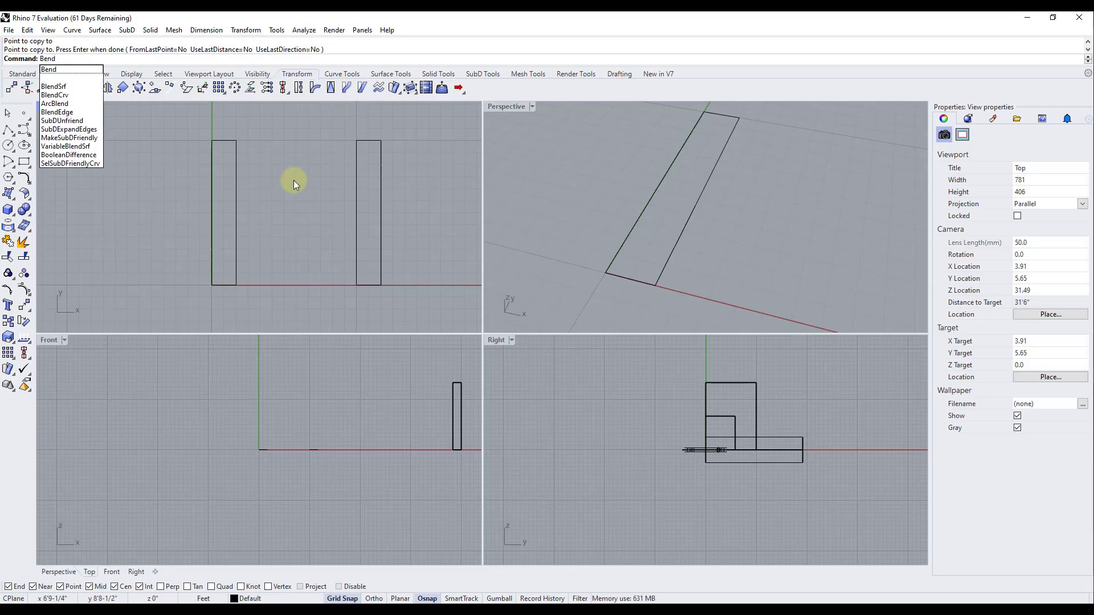
key("Return")
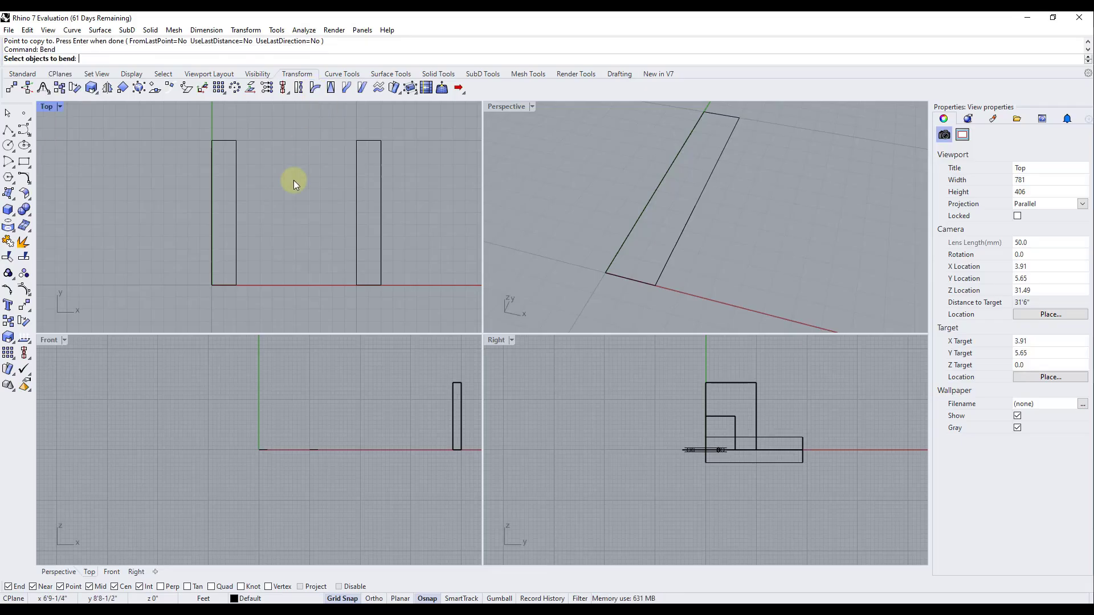
left_click(237, 180)
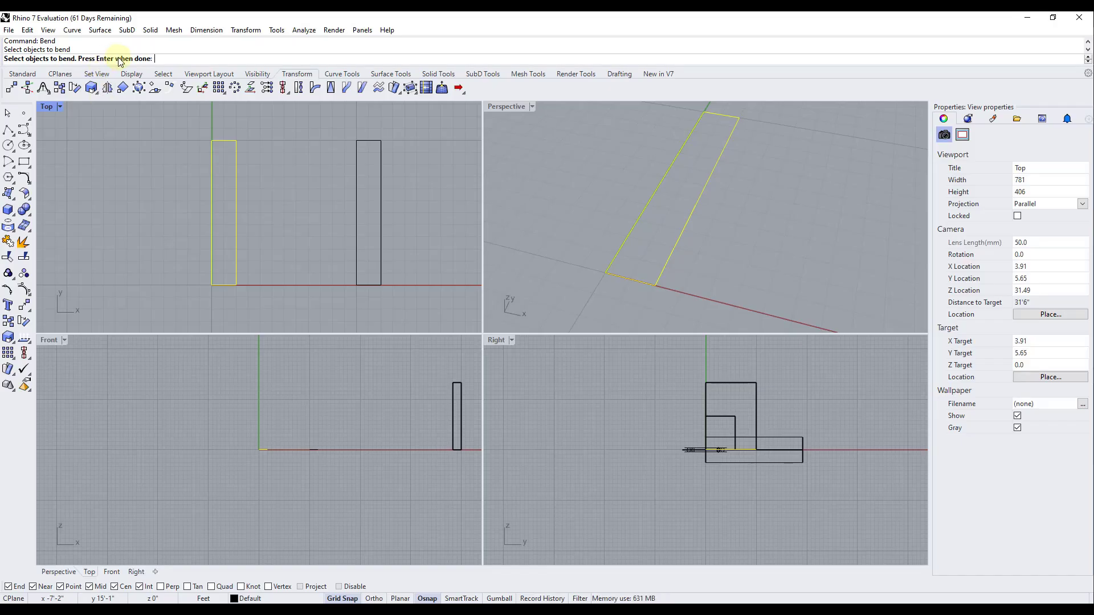
key("Return")
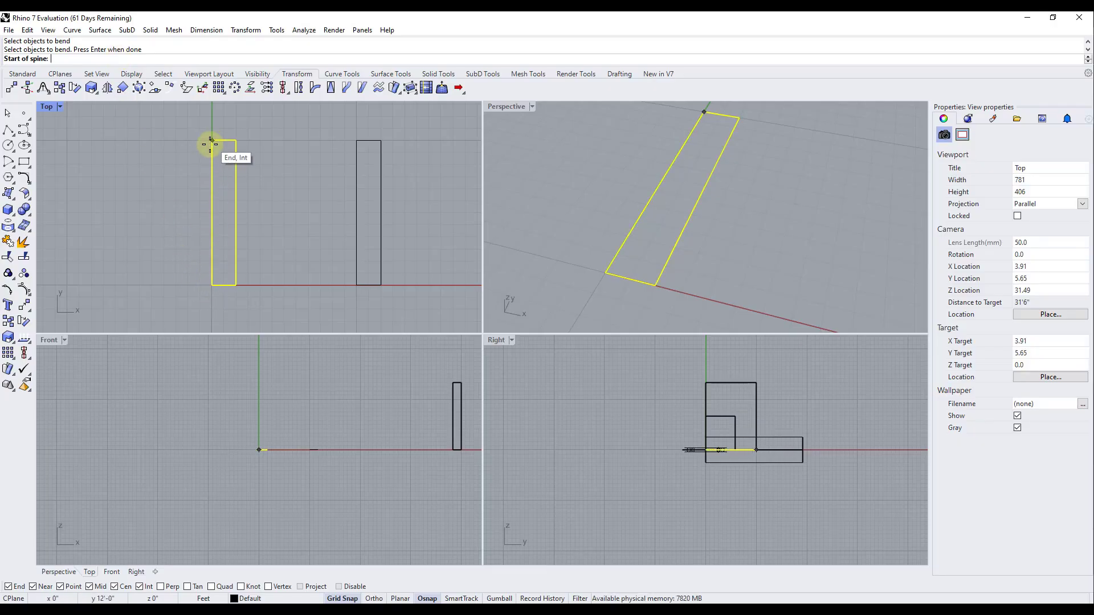
left_click(224, 285)
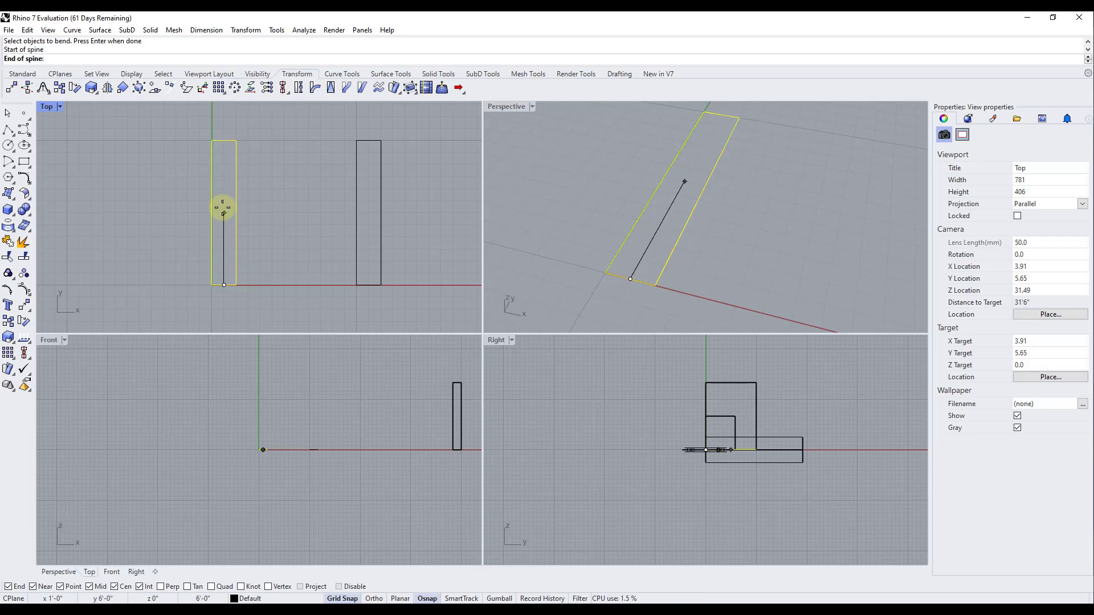
left_click(224, 141)
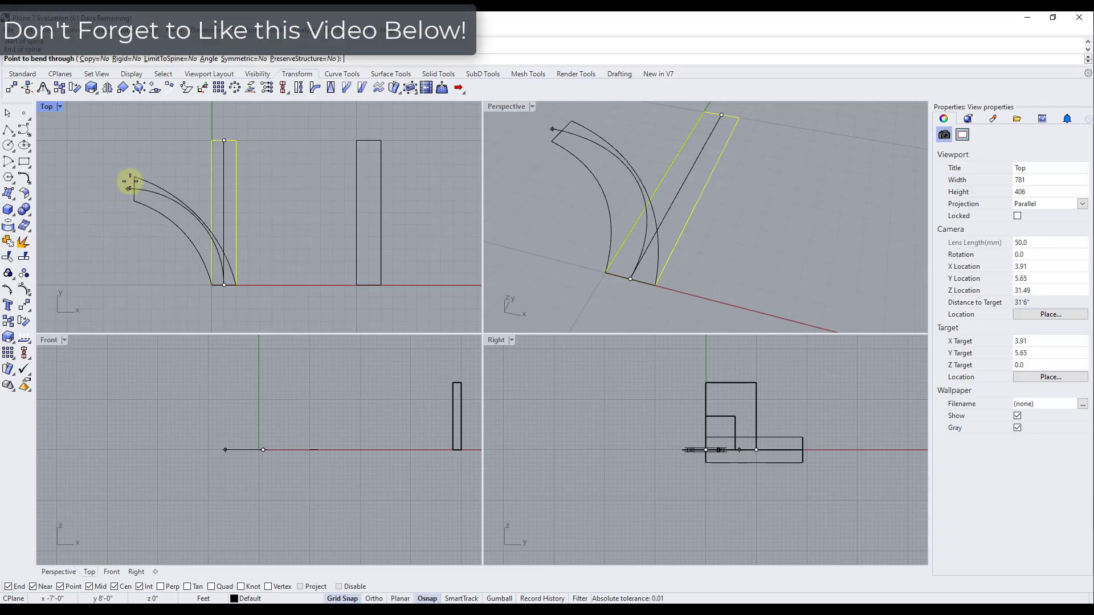
left_click(109, 201)
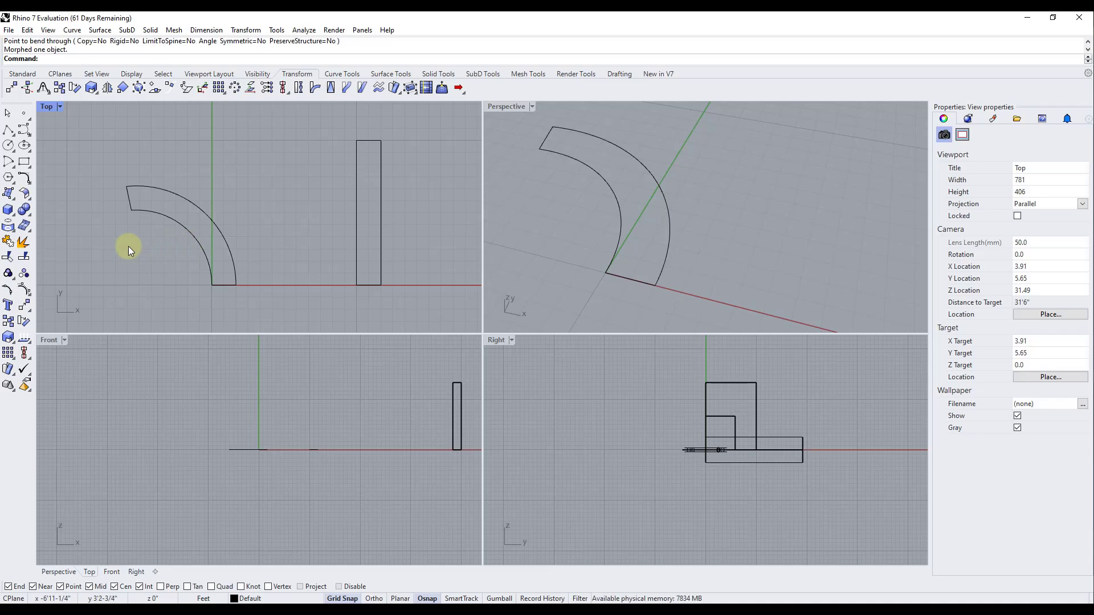
- Copy the right rectangle and place the copy beside it
right_click_drag(268, 247, 420, 227)
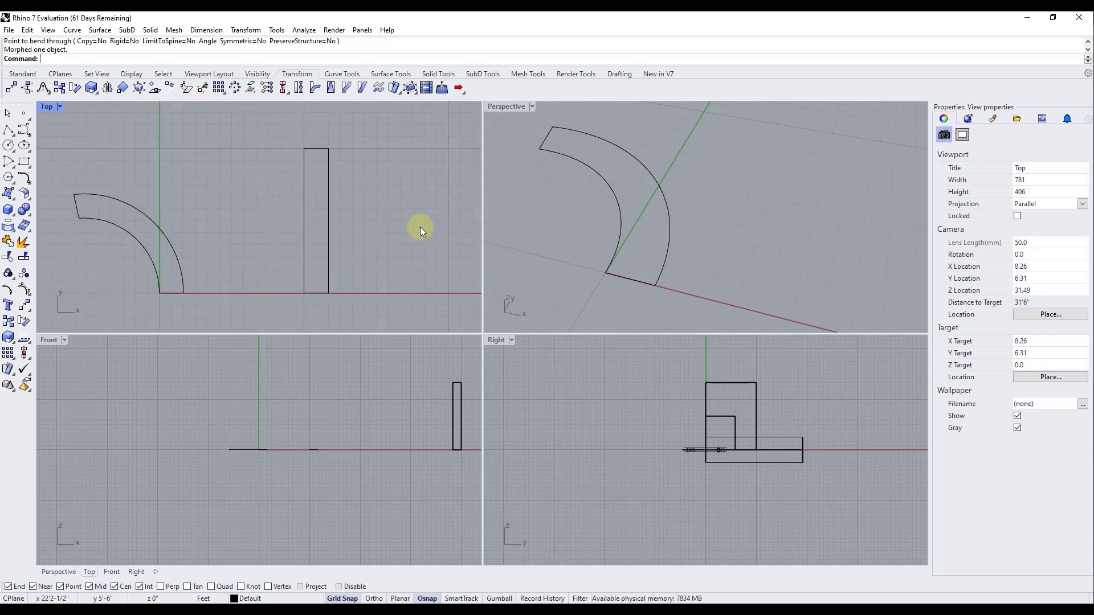
left_click(328, 220)
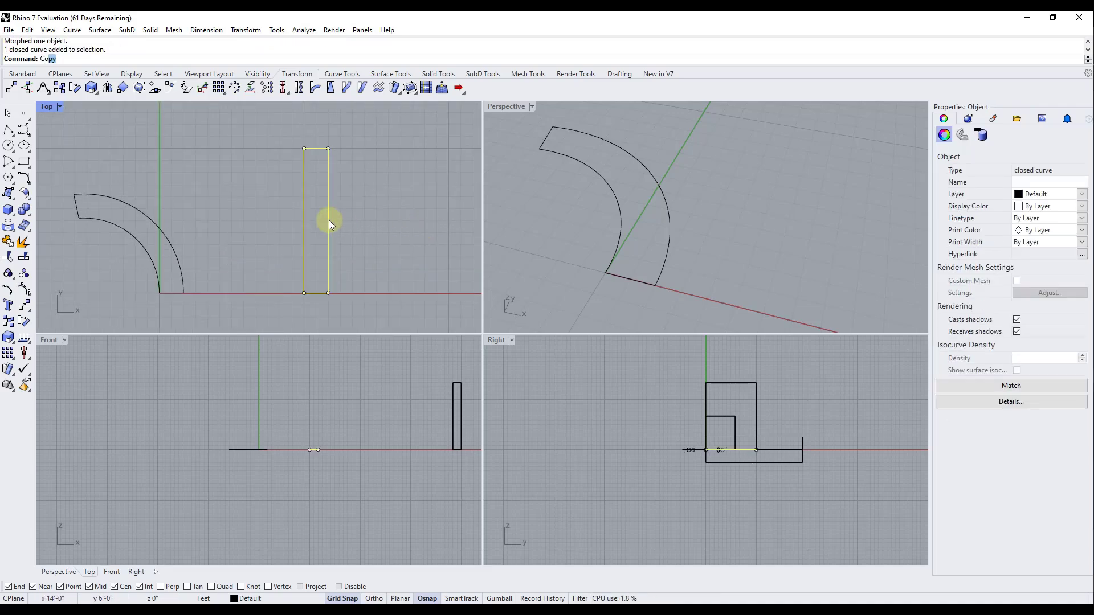
type("Co")
key("Return")
left_click(303, 293)
scroll(292, 295, "down", 3)
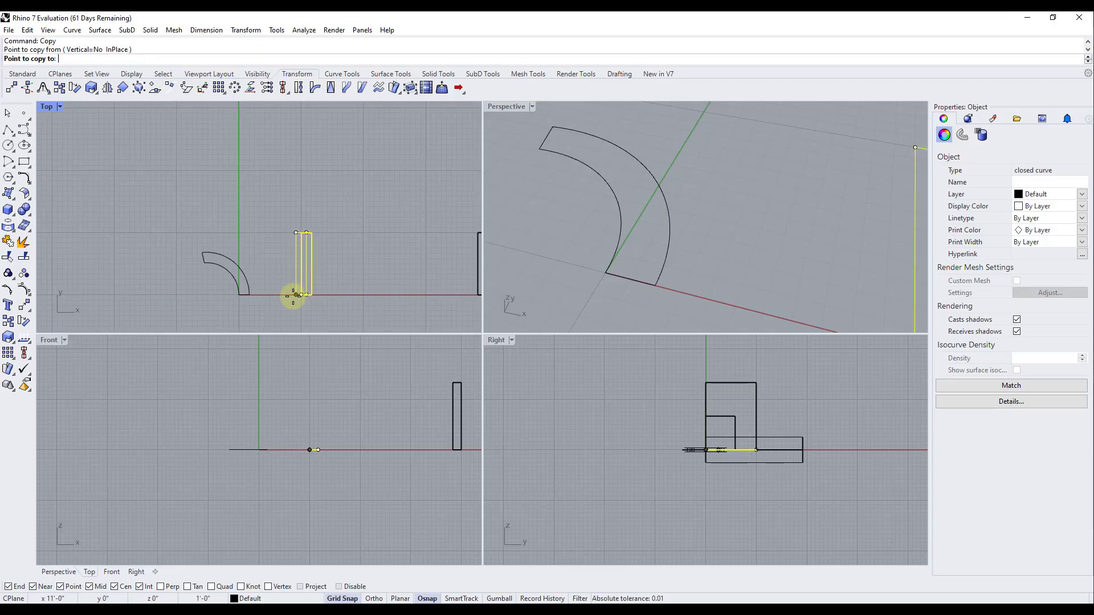
left_click(364, 294)
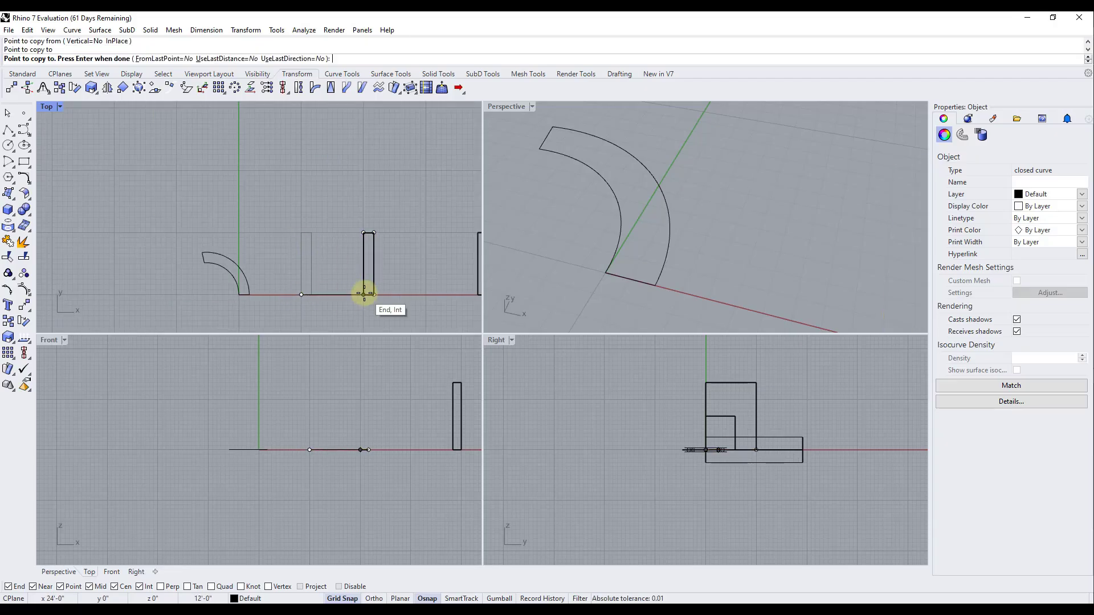
key("Return")
scroll(305, 255, "up", 4)
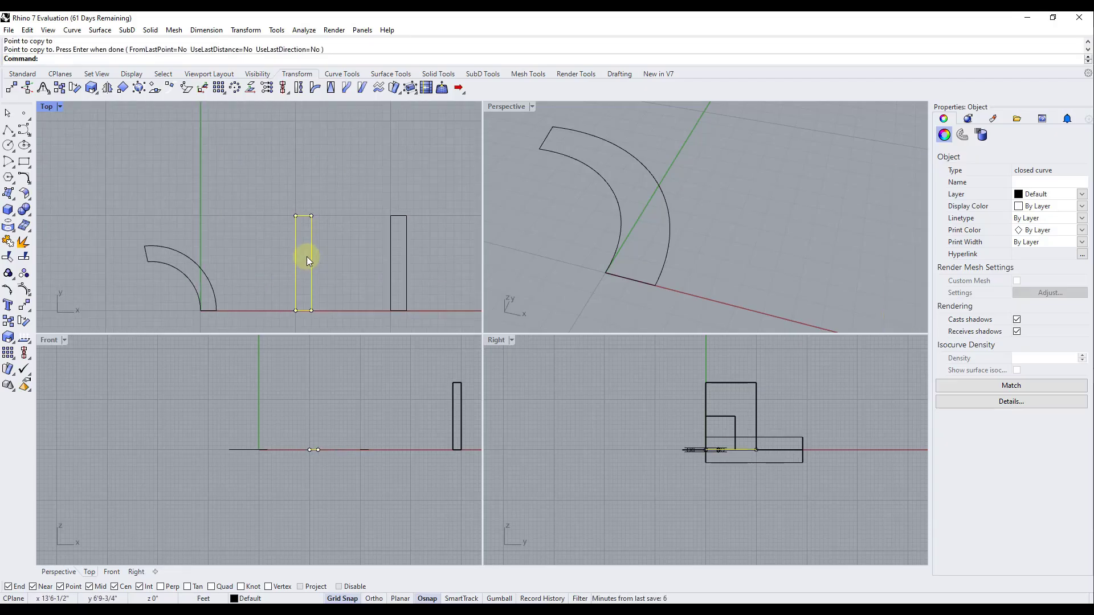
- Bend the copy's lower half to the left, spine from bottom midpoint to centre
left_click(313, 90)
left_click(303, 323)
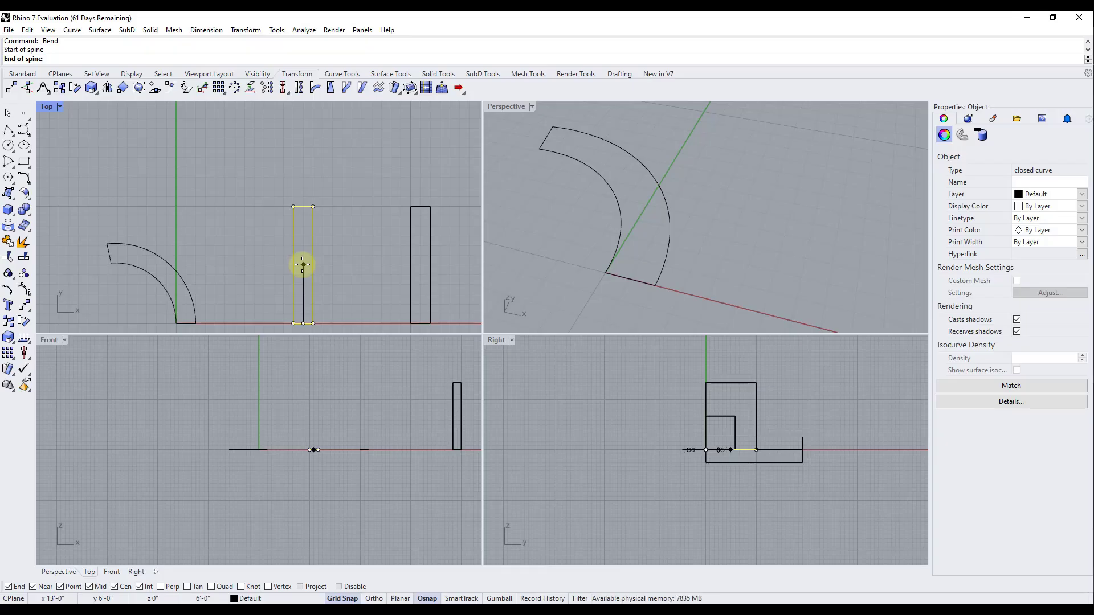
left_click(302, 265)
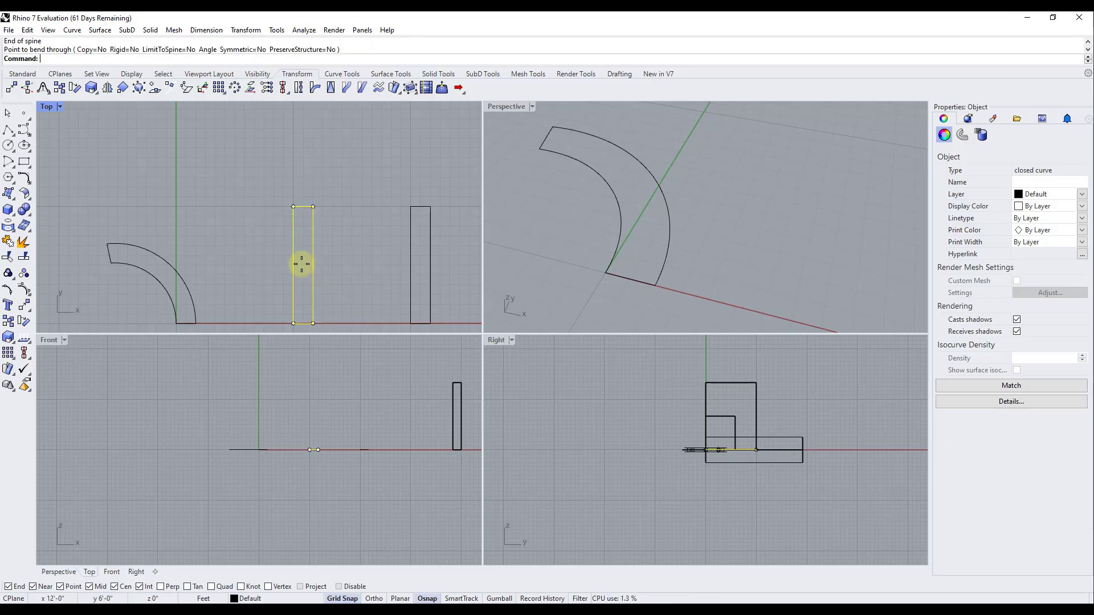
scroll(298, 261, "up", 2)
scroll(238, 268, "down", 2)
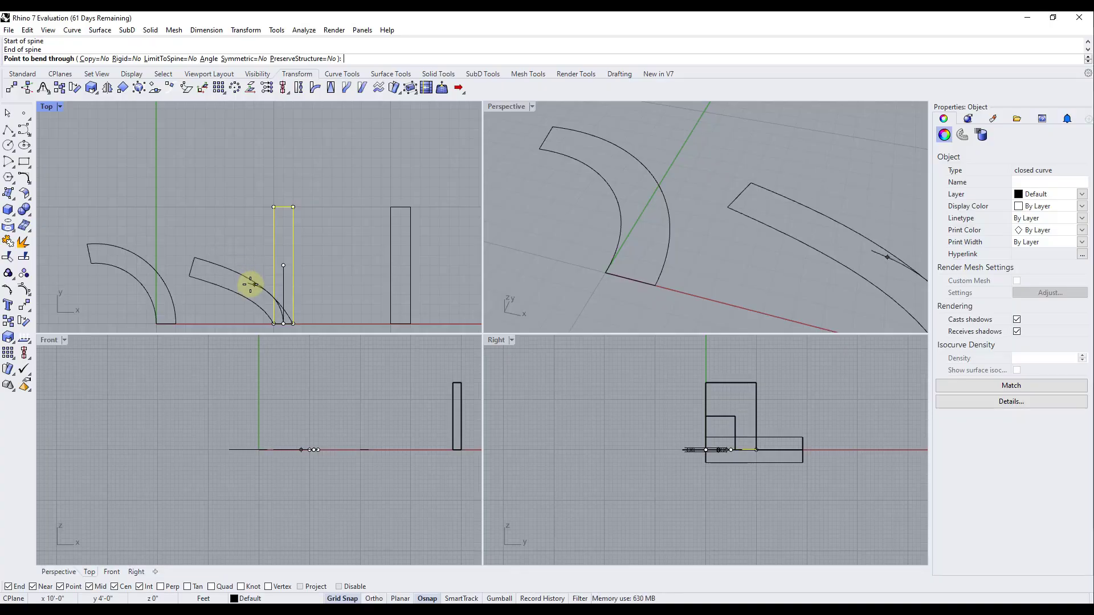
scroll(248, 308, "down", 3)
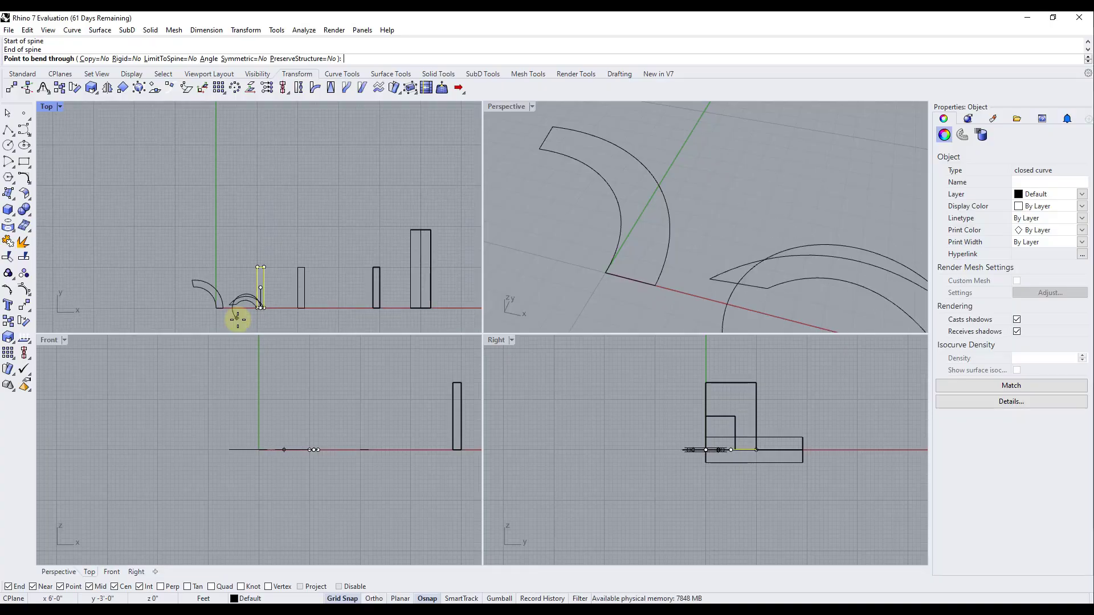
scroll(239, 311, "up", 1)
scroll(240, 311, "up", 3)
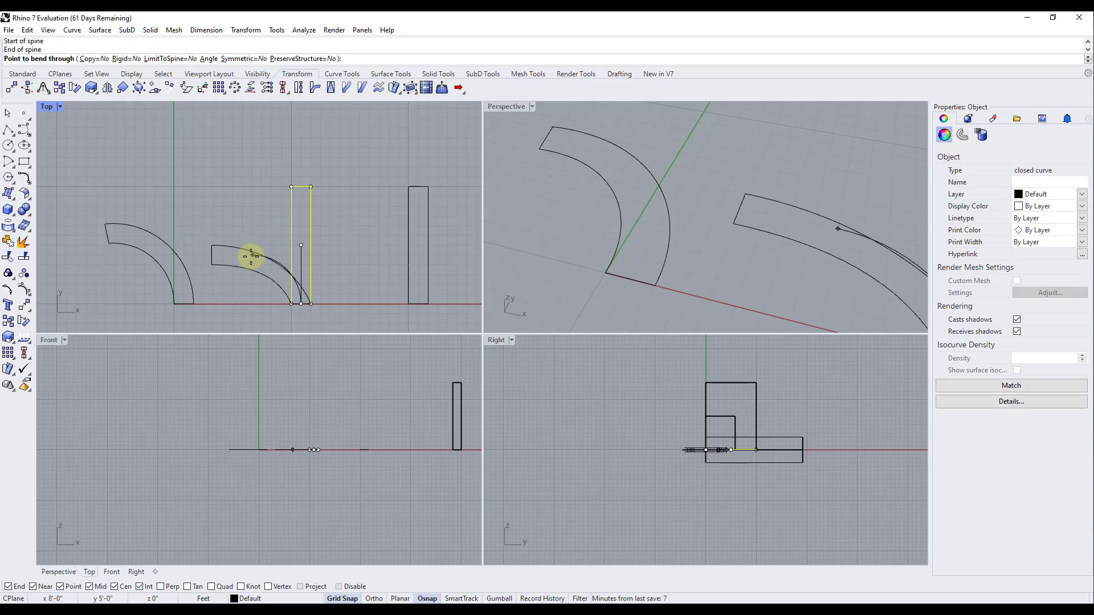
left_click(251, 256)
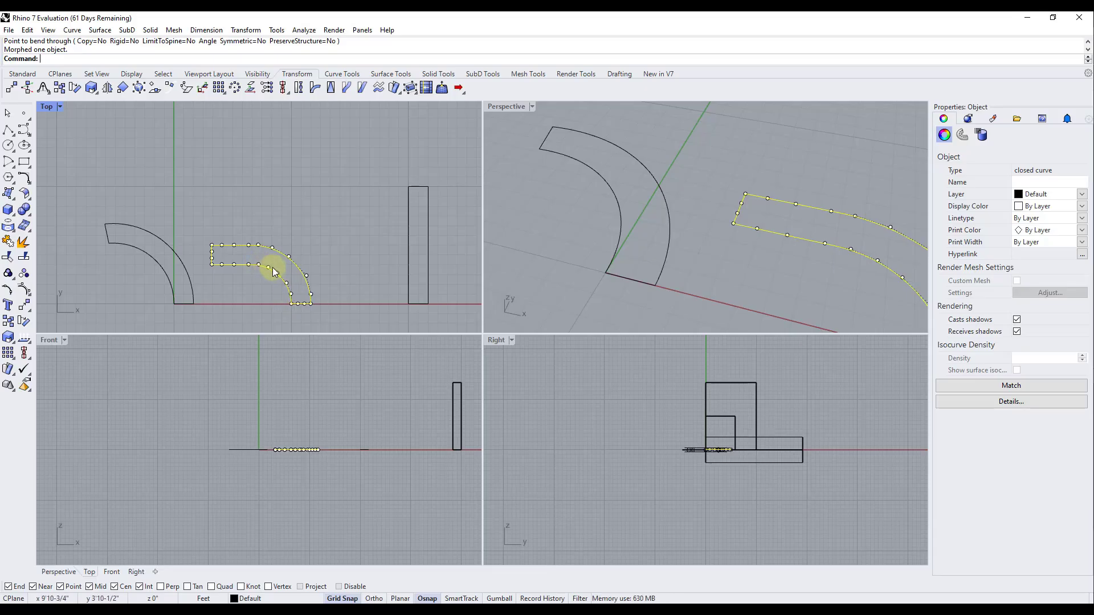
scroll(238, 260, "up", 3)
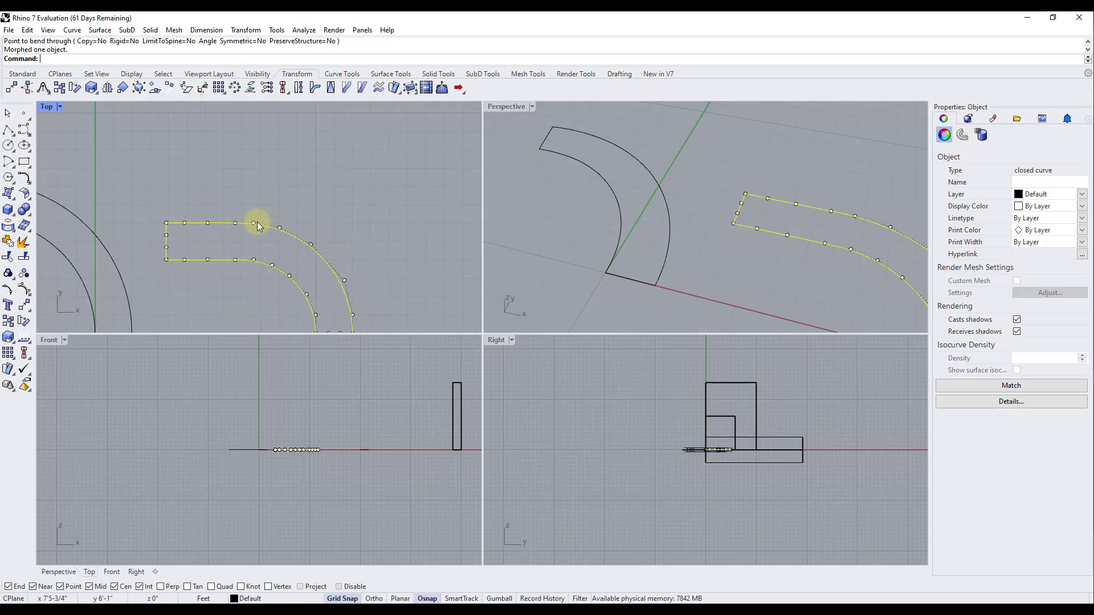
scroll(258, 223, "down", 3)
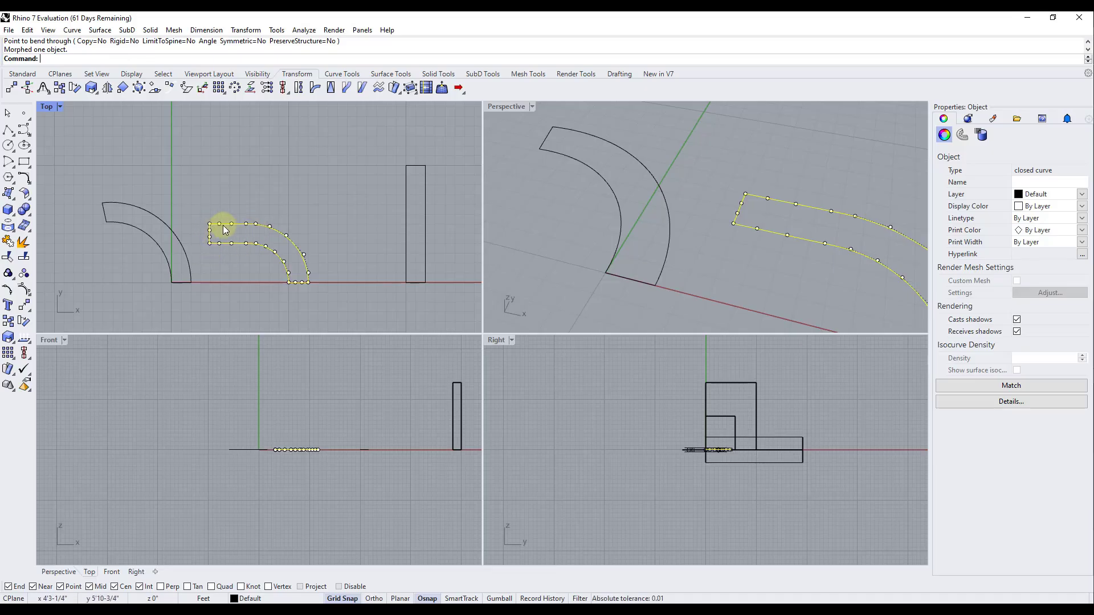
scroll(228, 233, "down", 2)
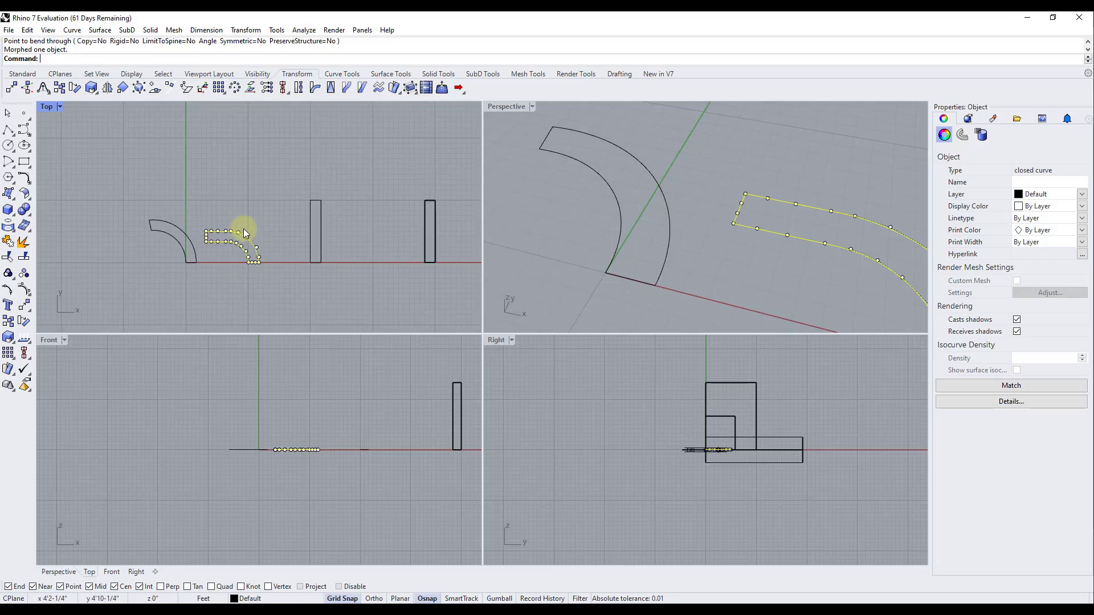
scroll(312, 221, "down", 1)
left_click(316, 221)
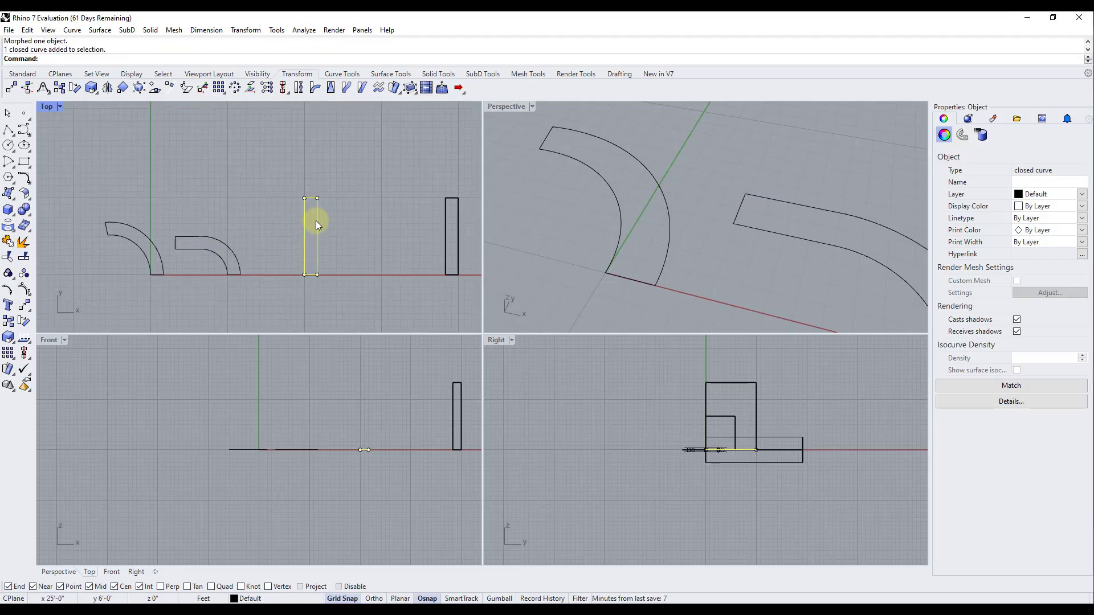
- Bend a copy of the rectangle leftward over its full height with Copy=Yes, keeping the original
type("Bend")
key("Return")
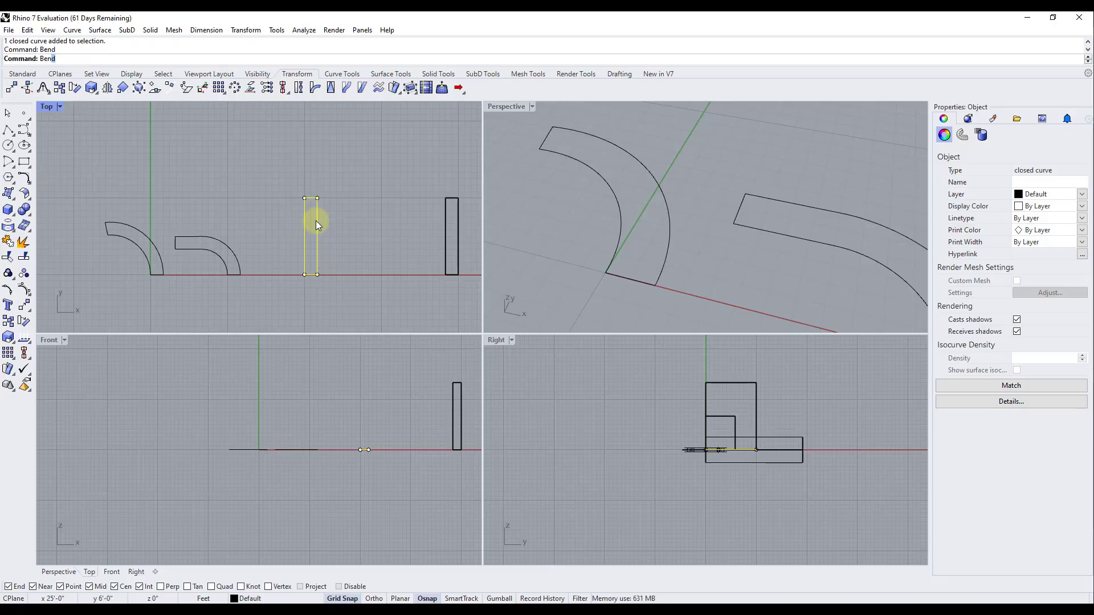
scroll(304, 271, "up", 1)
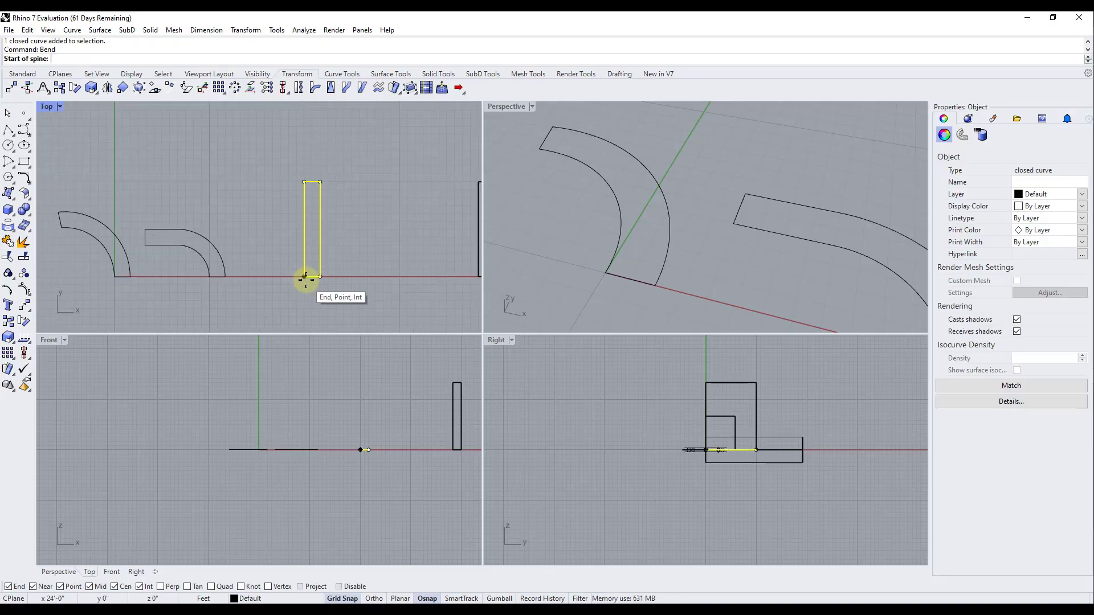
scroll(311, 277, "up", 1)
scroll(311, 276, "up", 1)
left_click(312, 277)
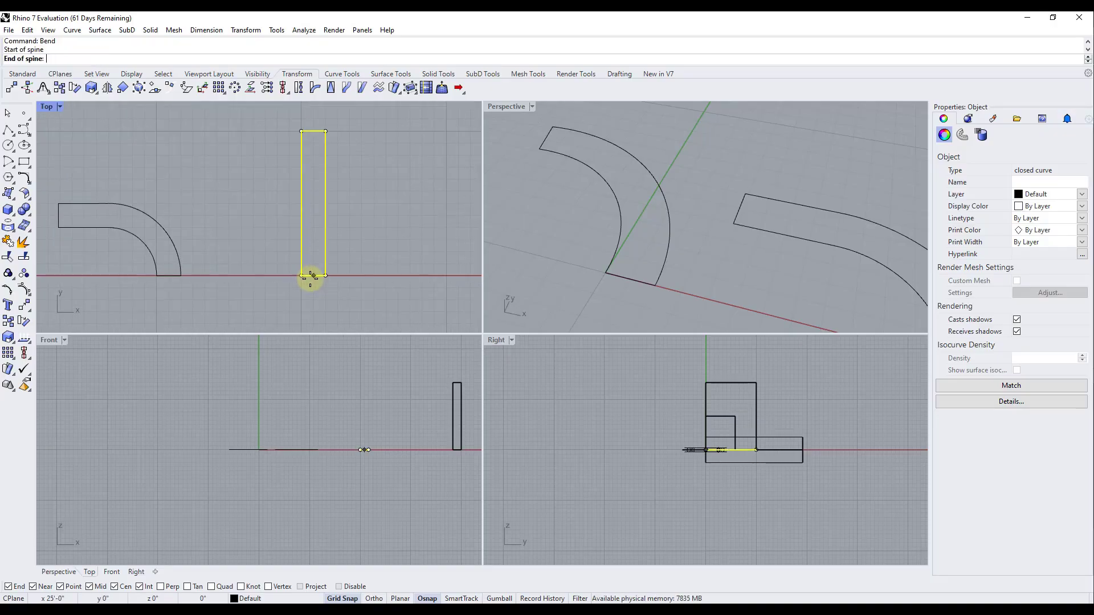
left_click(313, 131)
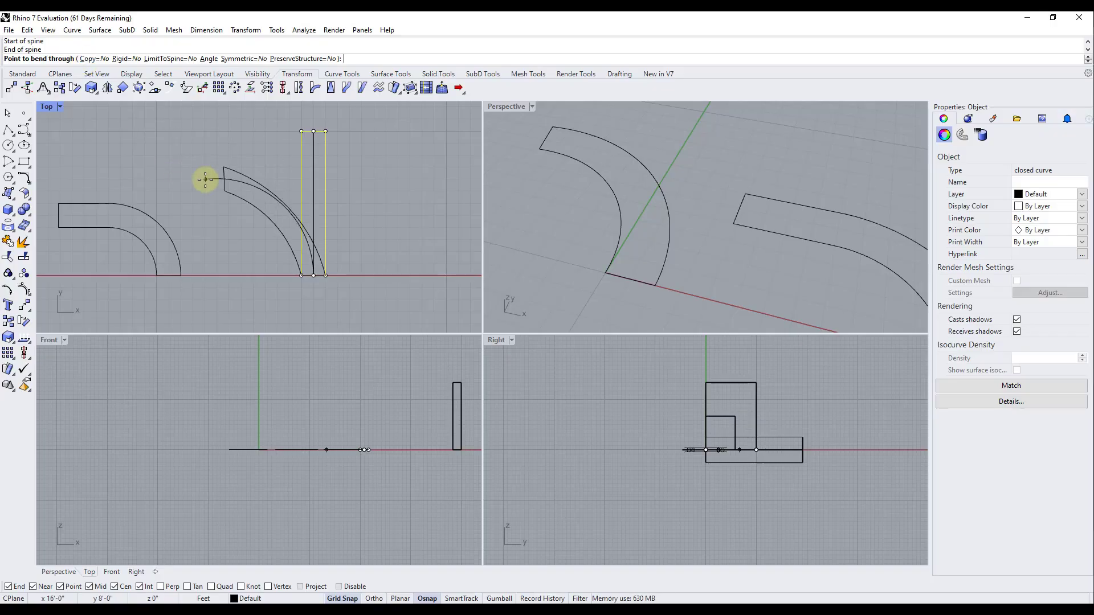
key("Return")
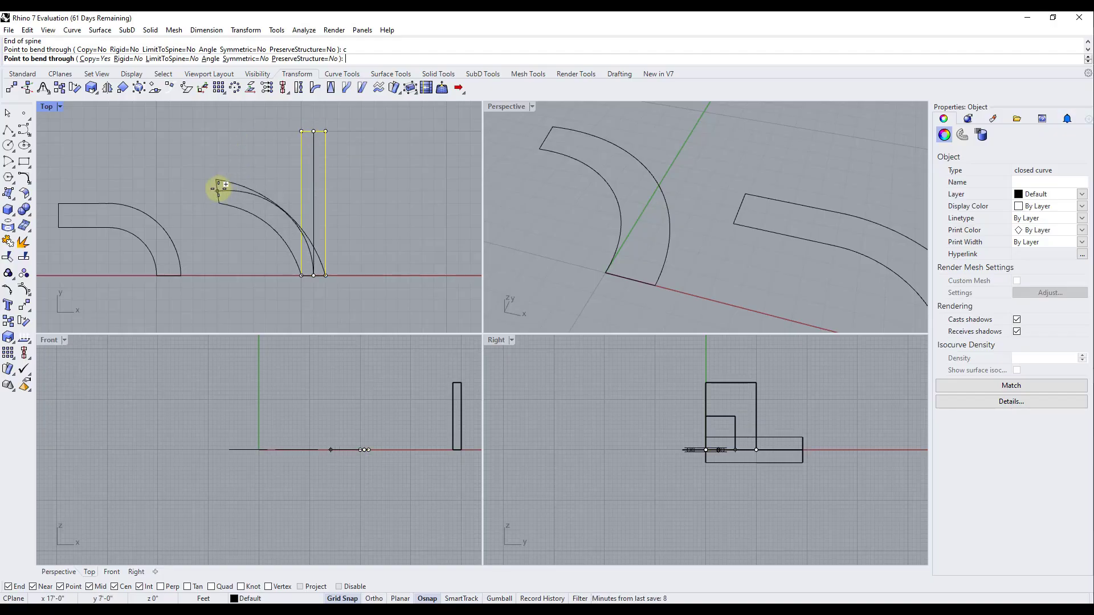
left_click(232, 185)
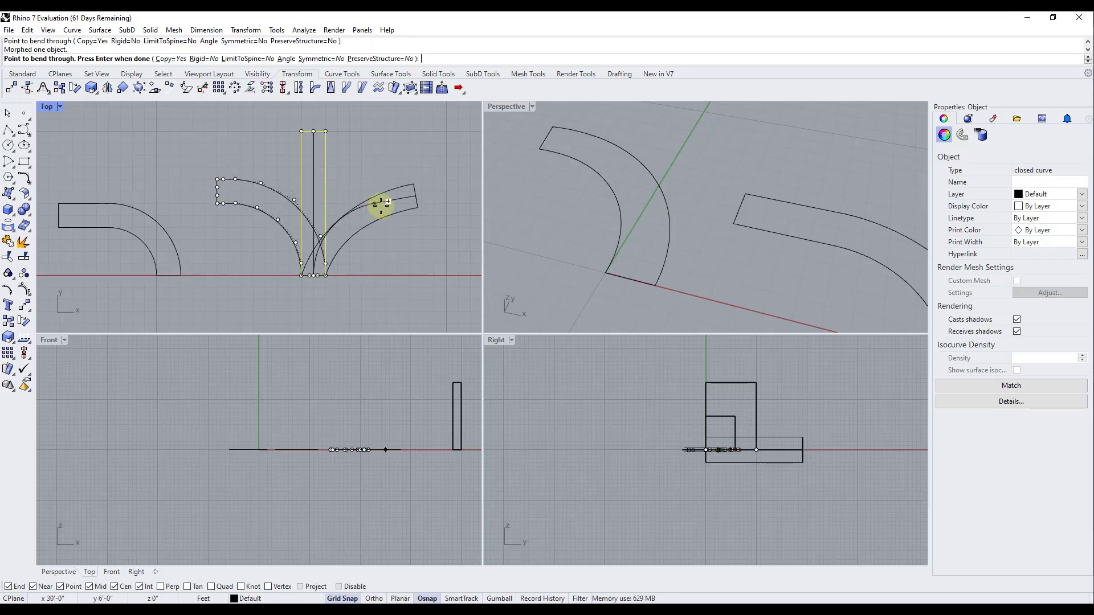
- Add a second bent copy curving right, compare LimitToSpine off and on, then restart Bend
left_click(393, 202)
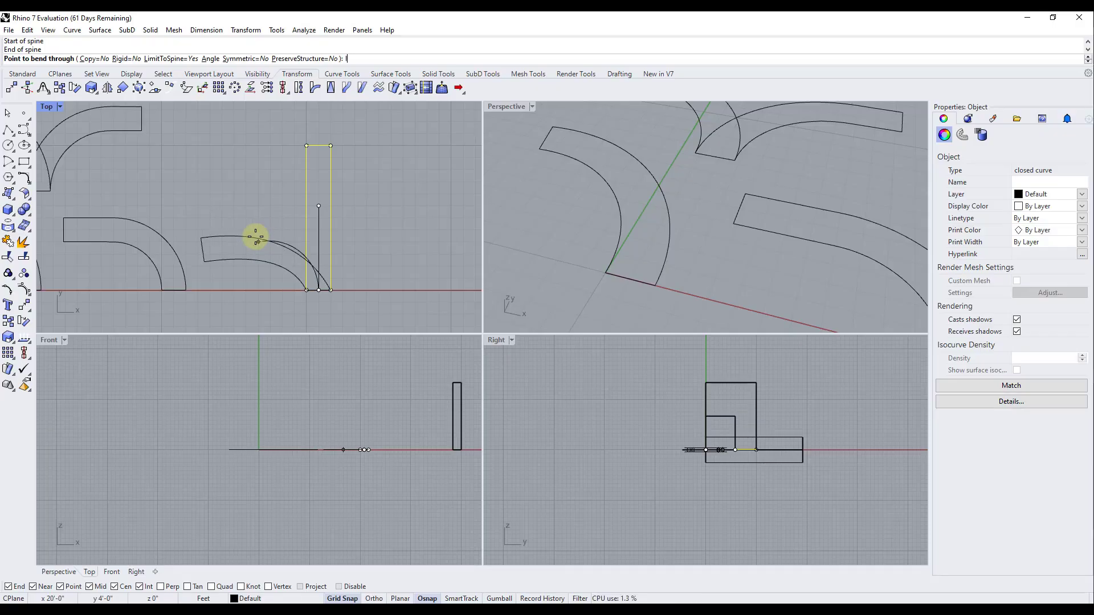
key("Return")
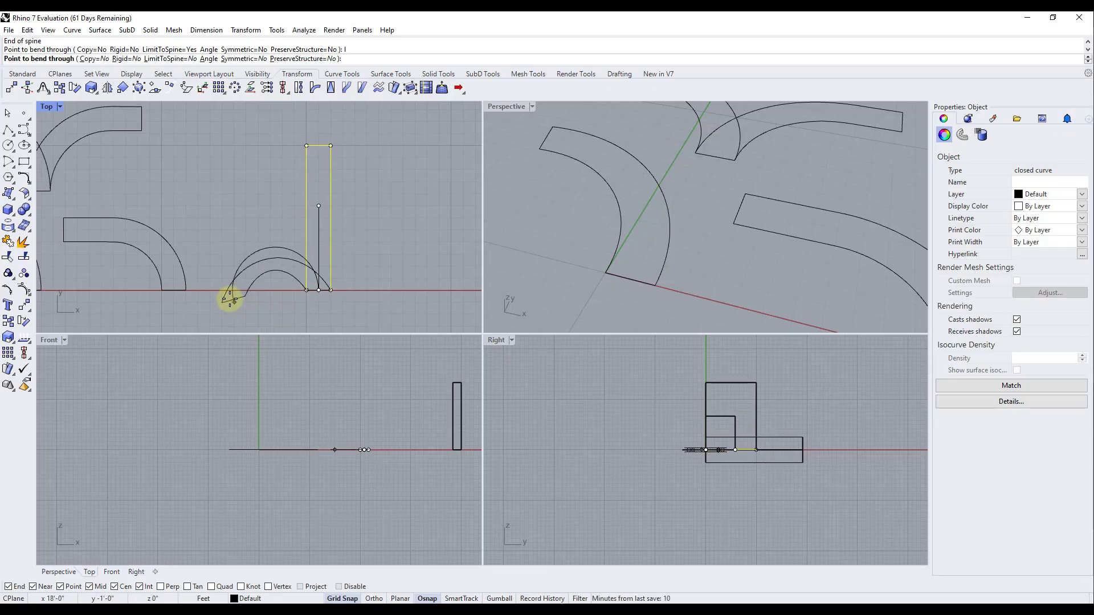
type("l")
key("Return")
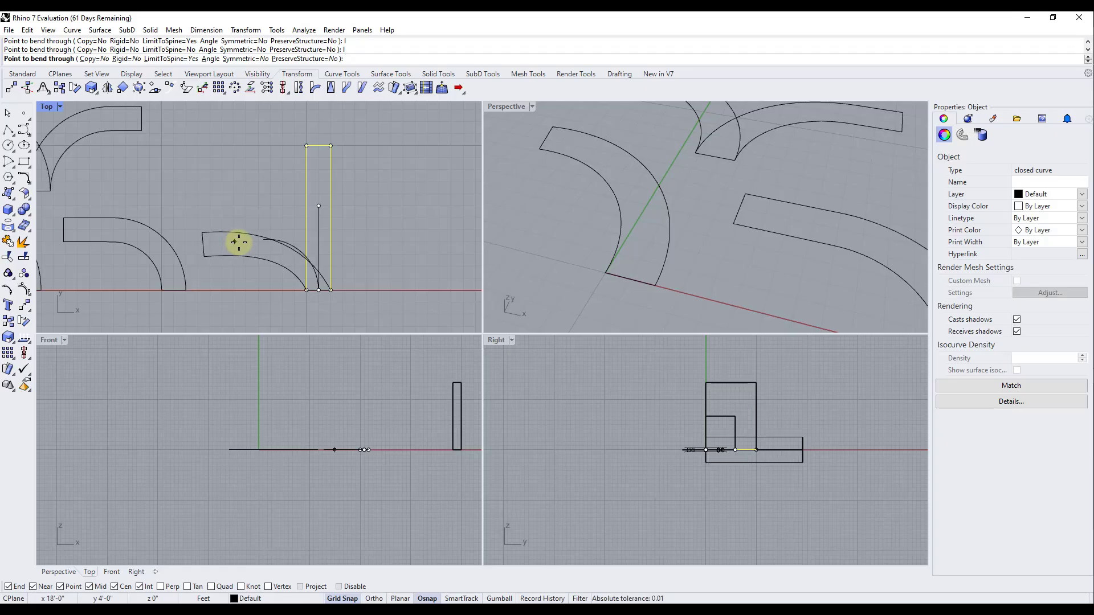
key("Escape")
key("Return")
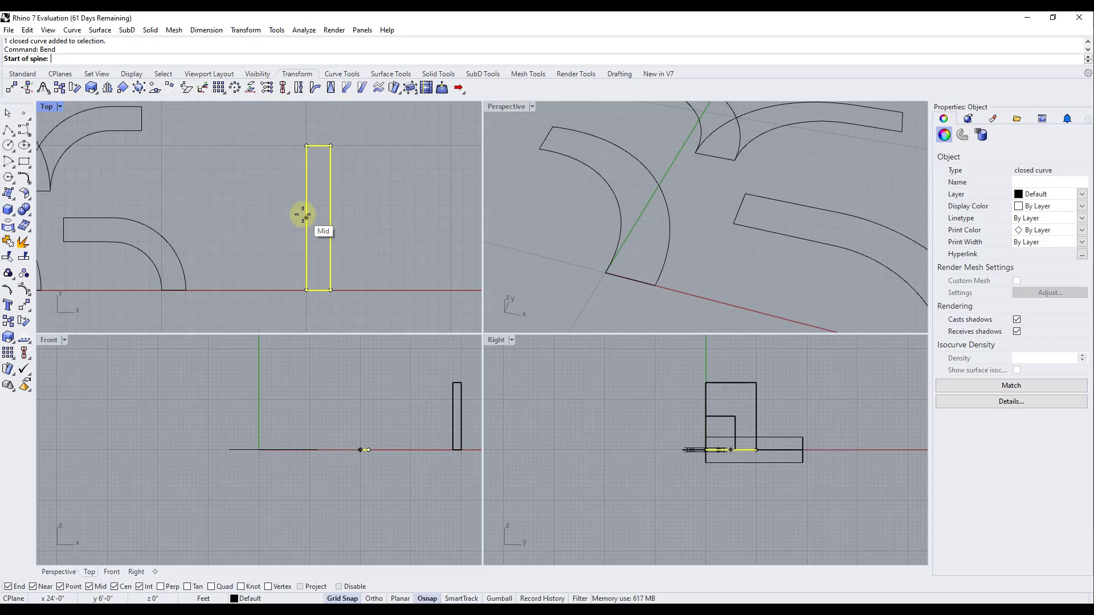
- Make a symmetric bent copy, spine from the left-edge midpoint to the bottom-left corner
left_click(302, 214)
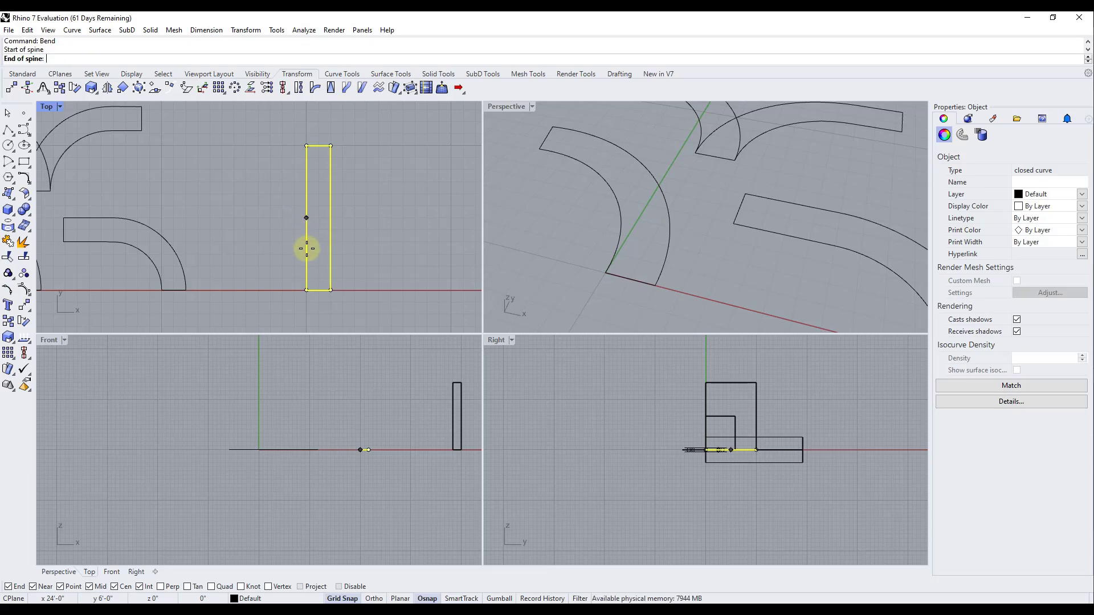
left_click(307, 290)
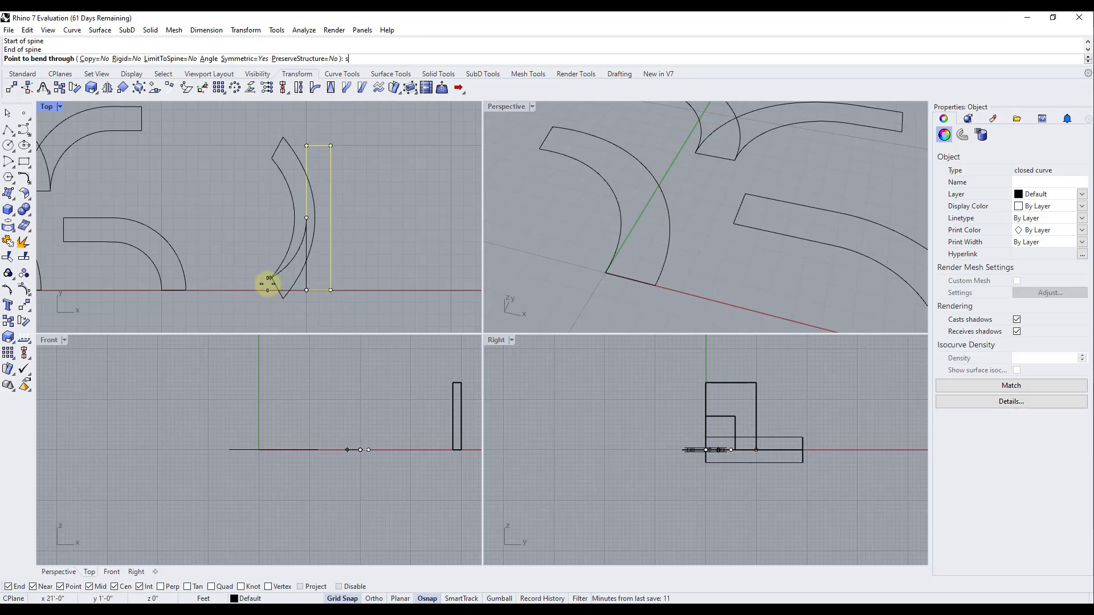
key("Return")
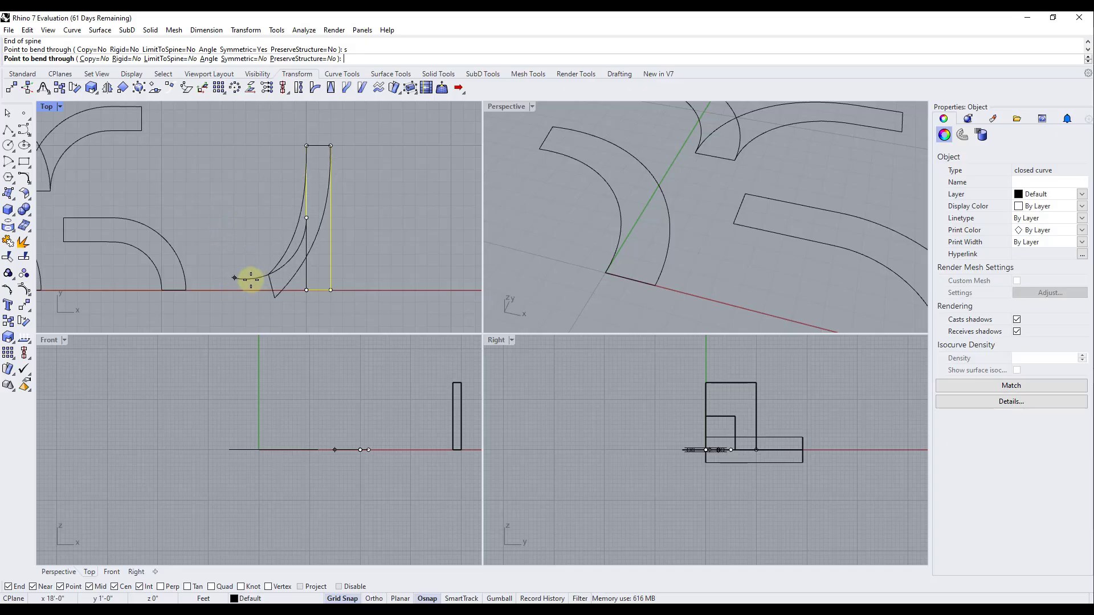
left_click(244, 59)
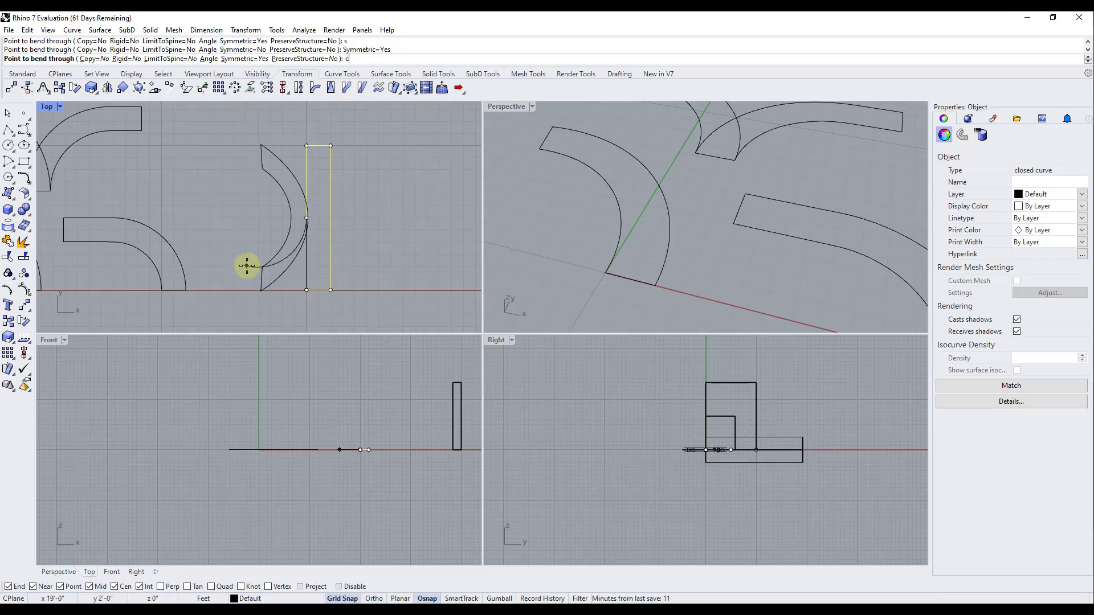
key("Return")
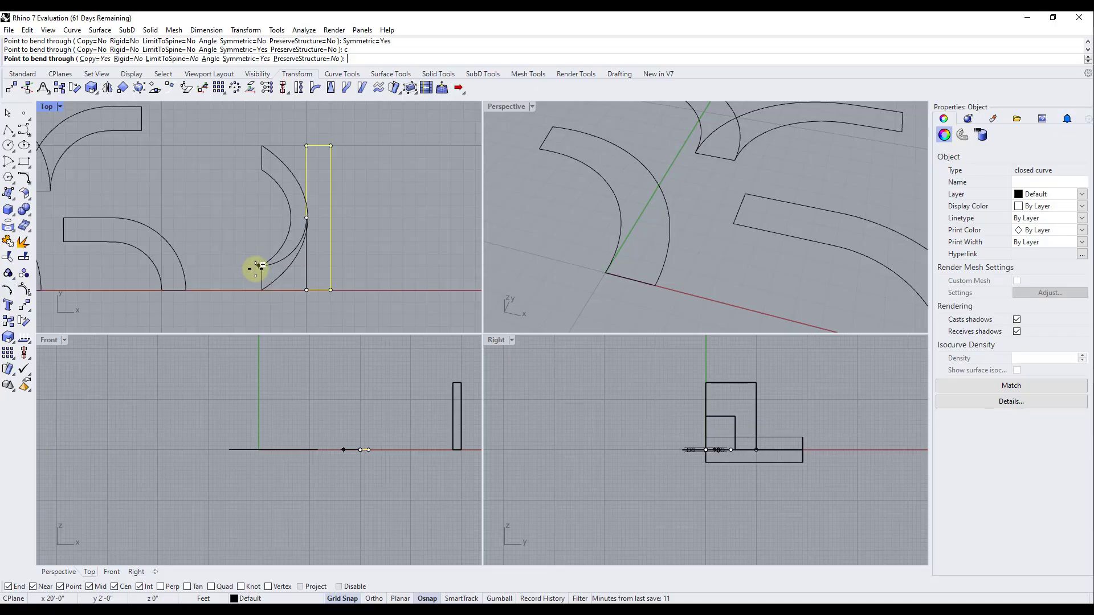
left_click(262, 266)
key("Return")
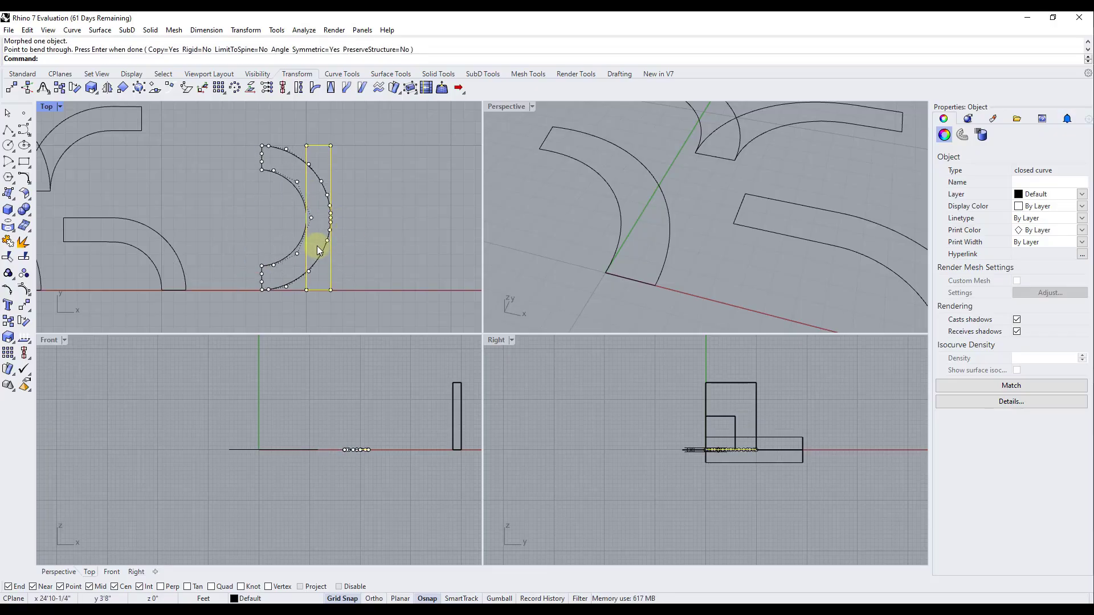
- Place a bent copy with PreserveStructure on, giving a slanted straight-sided shape
scroll(299, 235, "down", 3)
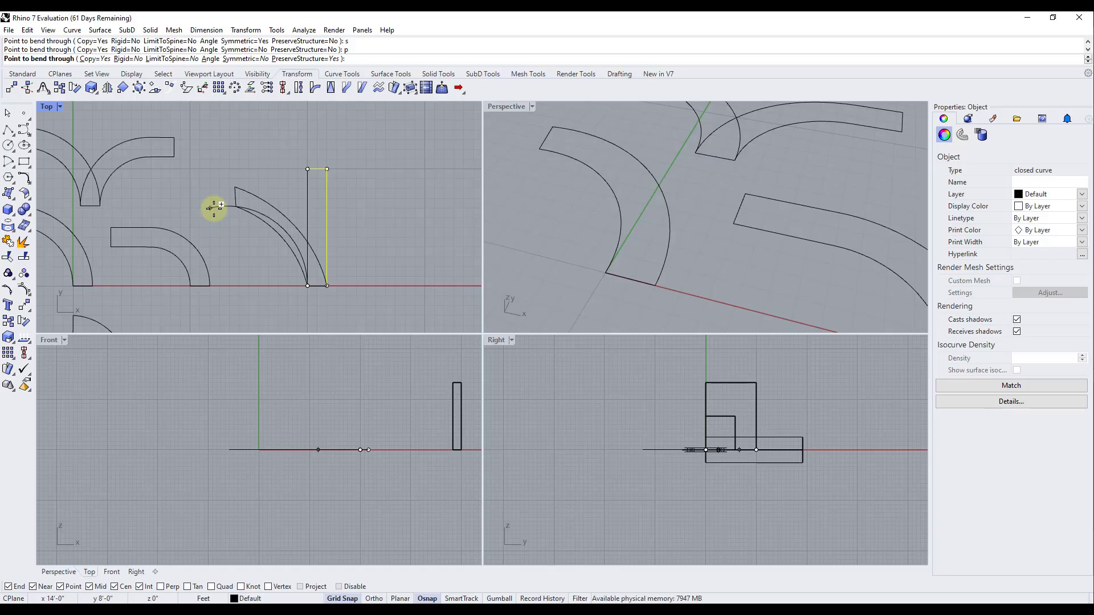
left_click(217, 202)
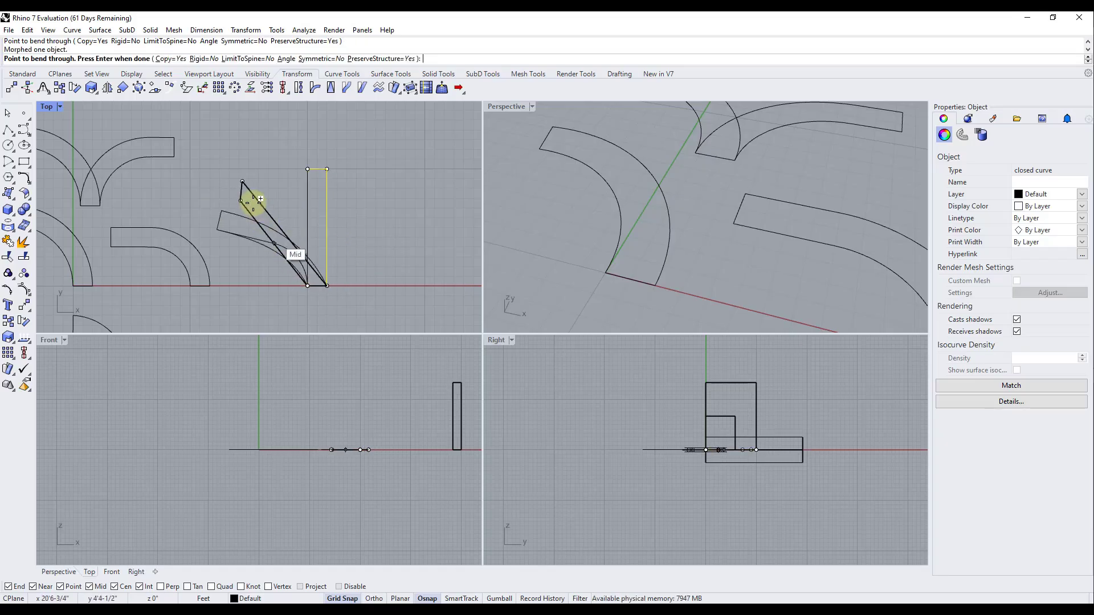
key("Return")
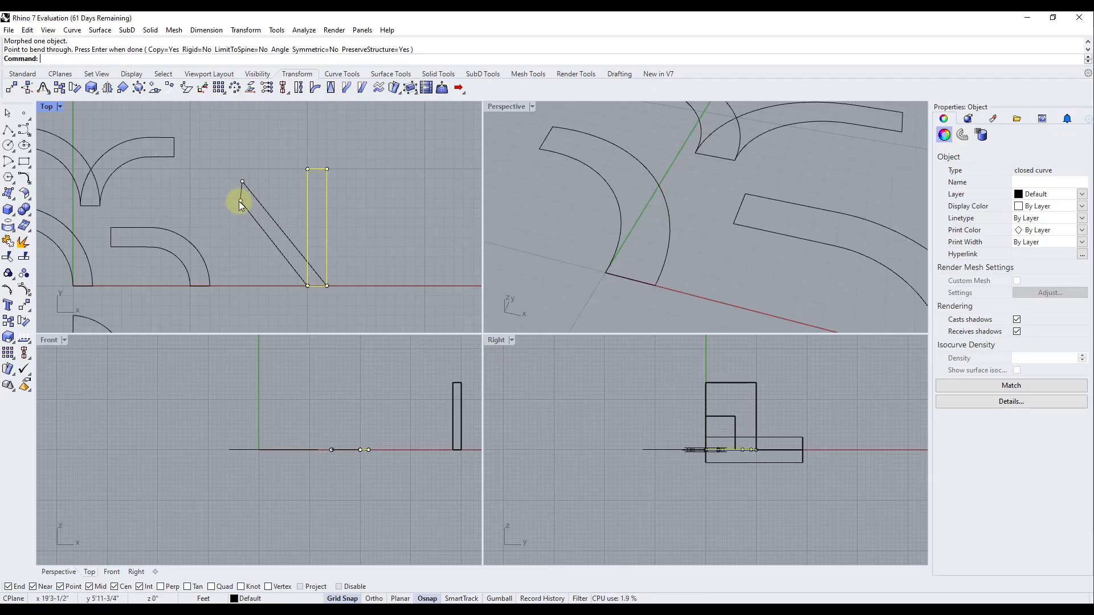
- Move the slanted bent copy away to the lower left
left_click(296, 271)
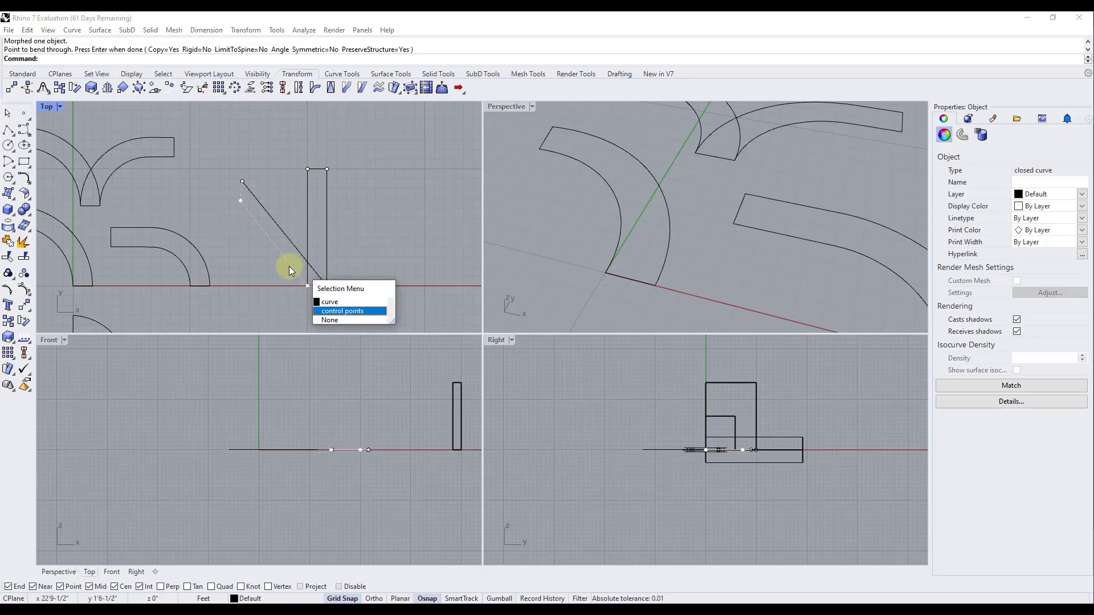
left_click(287, 217)
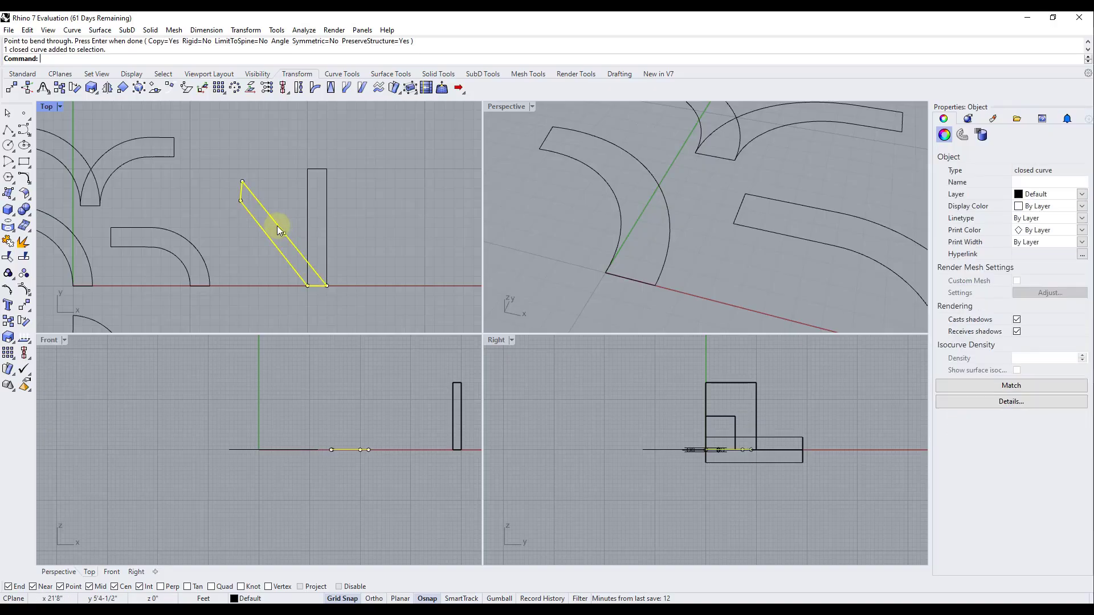
left_click_drag(277, 226, 164, 314)
left_click(306, 229)
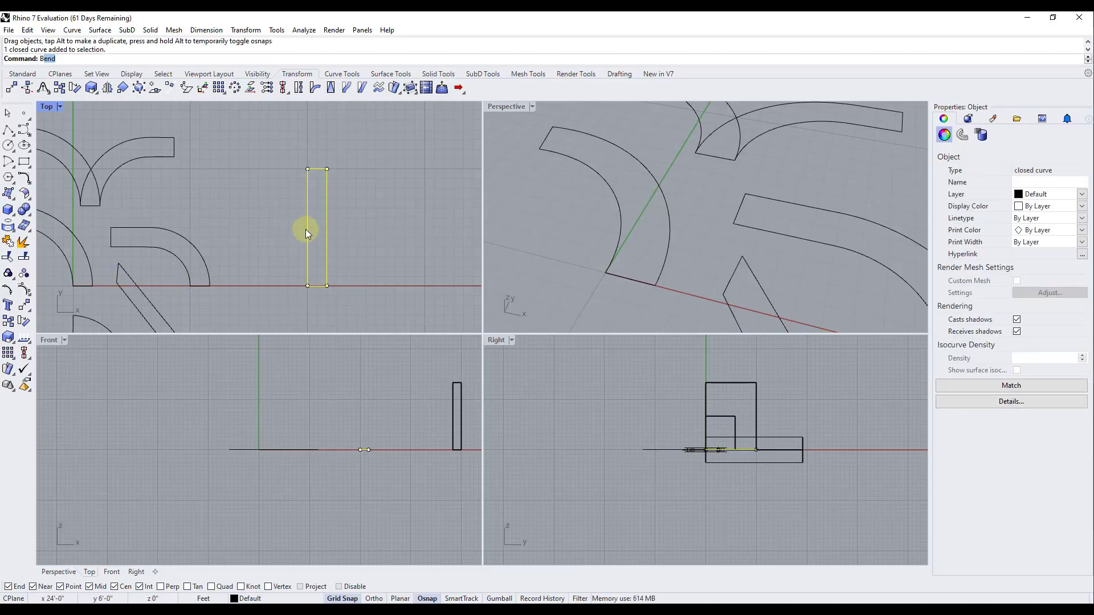
- Bend a copy along the rectangle's left edge with PreserveStructure off, curving smoothly left
type("Bend")
key("Return")
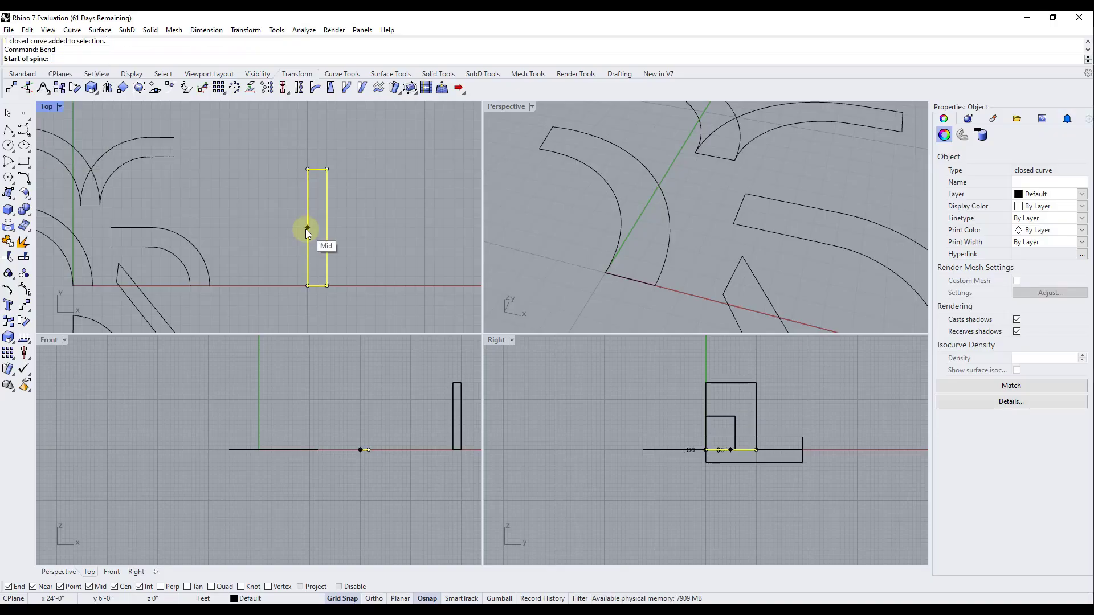
left_click(307, 285)
left_click(307, 169)
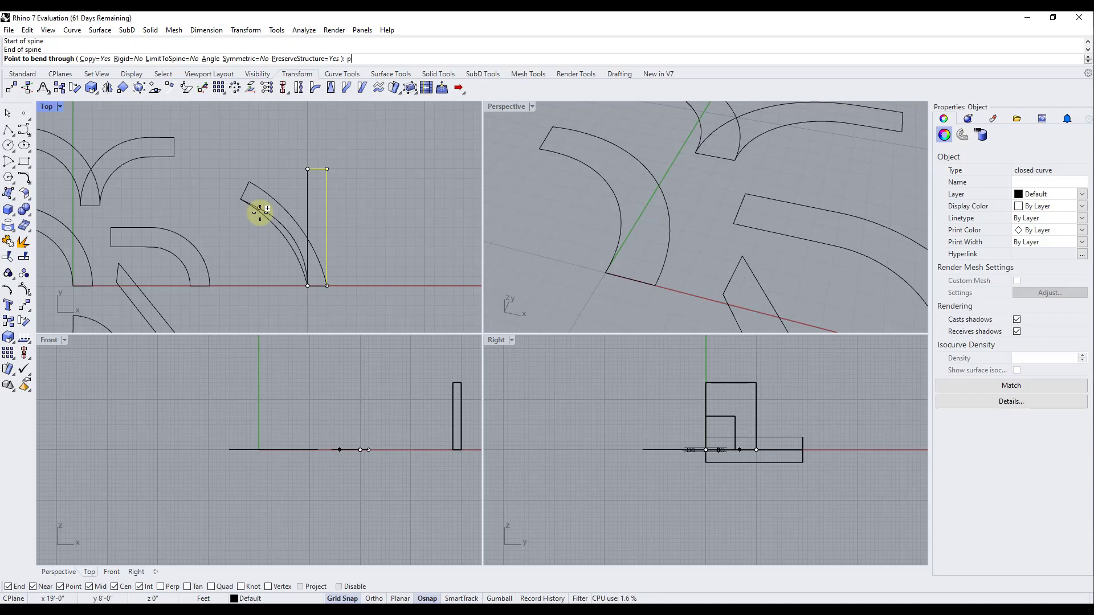
type("p")
key("Return")
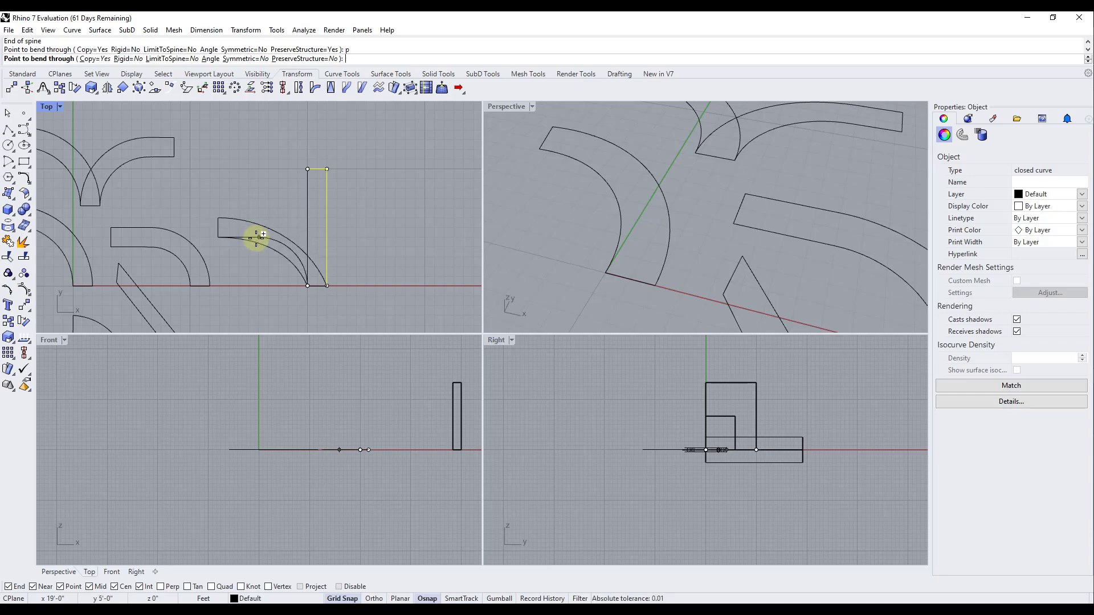
left_click(259, 234)
key("Return")
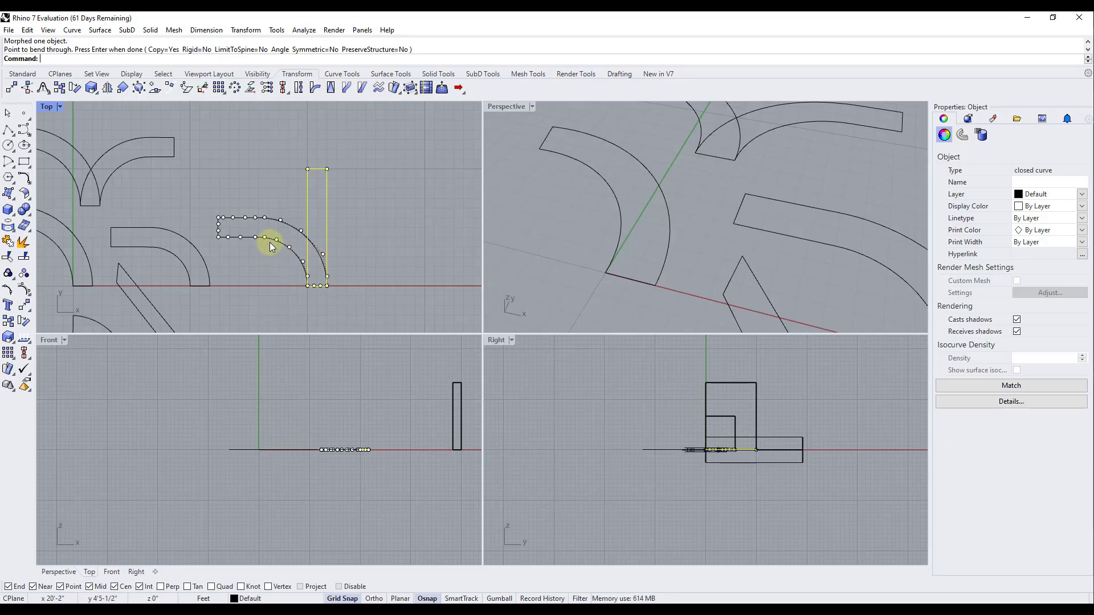
scroll(267, 221, "up", 5)
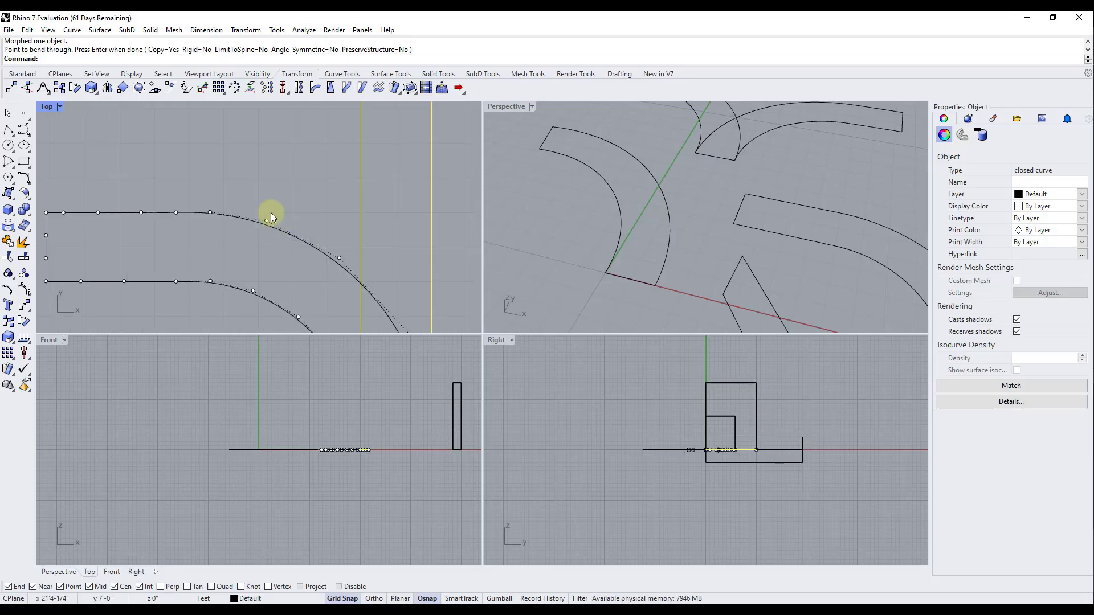
scroll(271, 242, "down", 5)
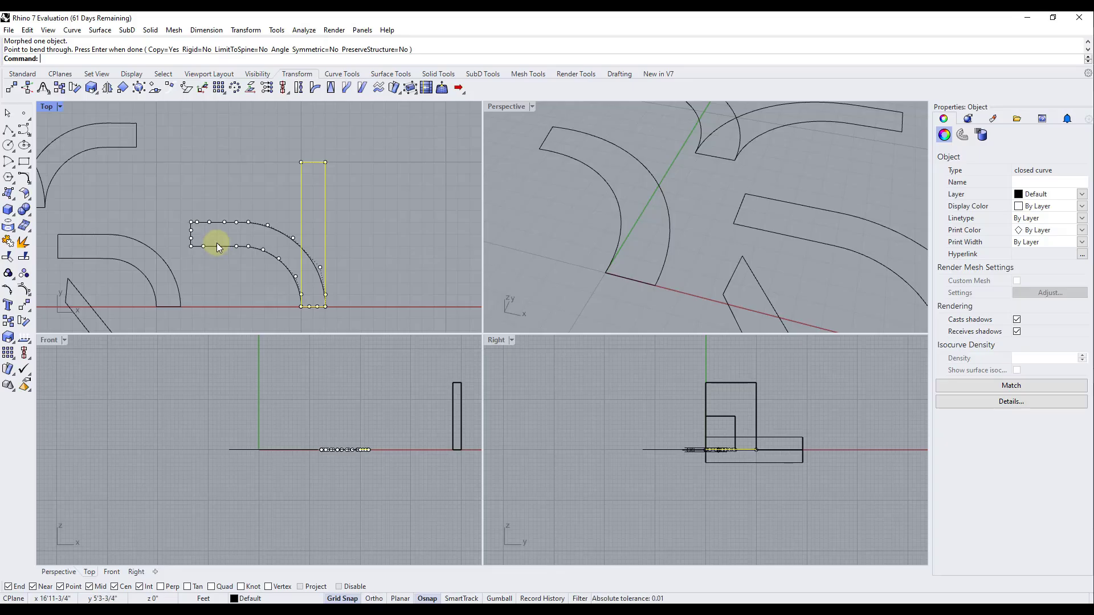
scroll(215, 248, "down", 4)
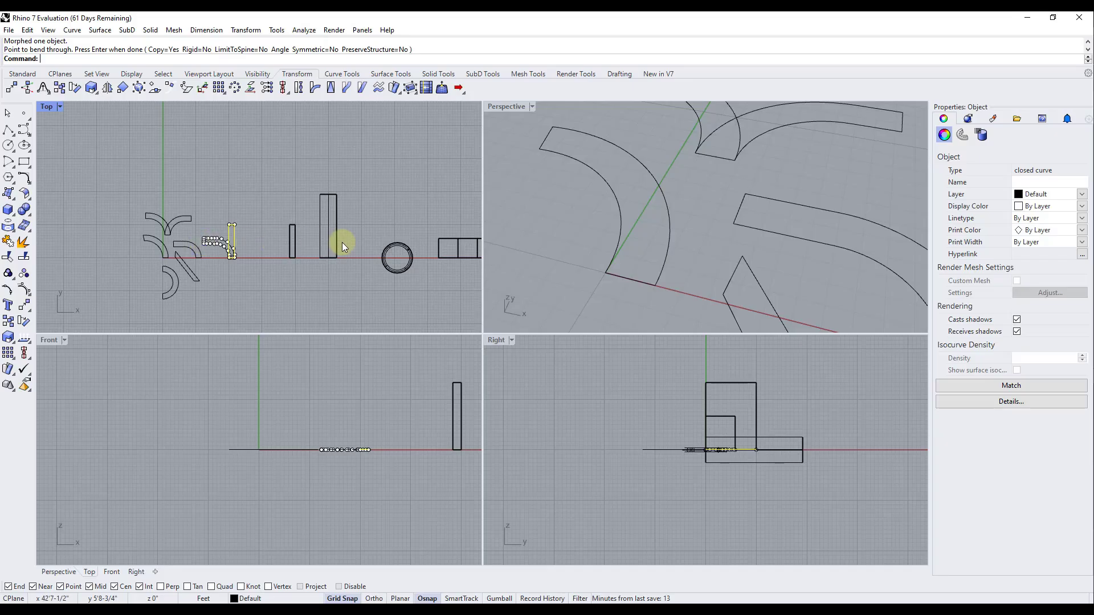
scroll(500, 237, "down", 5)
scroll(765, 239, "up", 3)
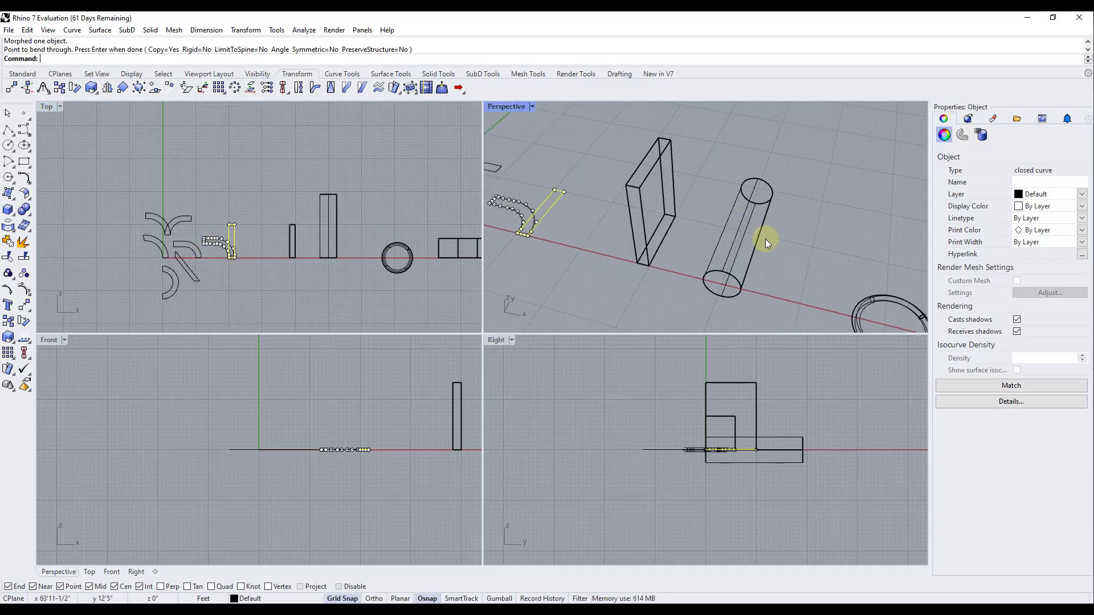
left_click(655, 194)
- Bend a copy of the thin upright box into a curve and move it left of the original
left_click(638, 188)
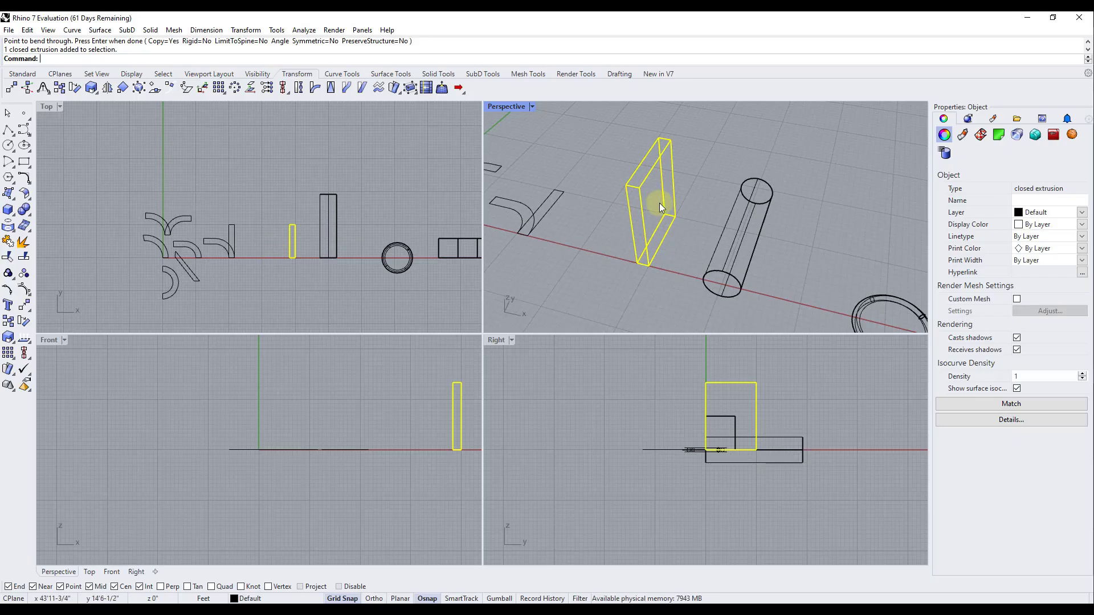
key("Return")
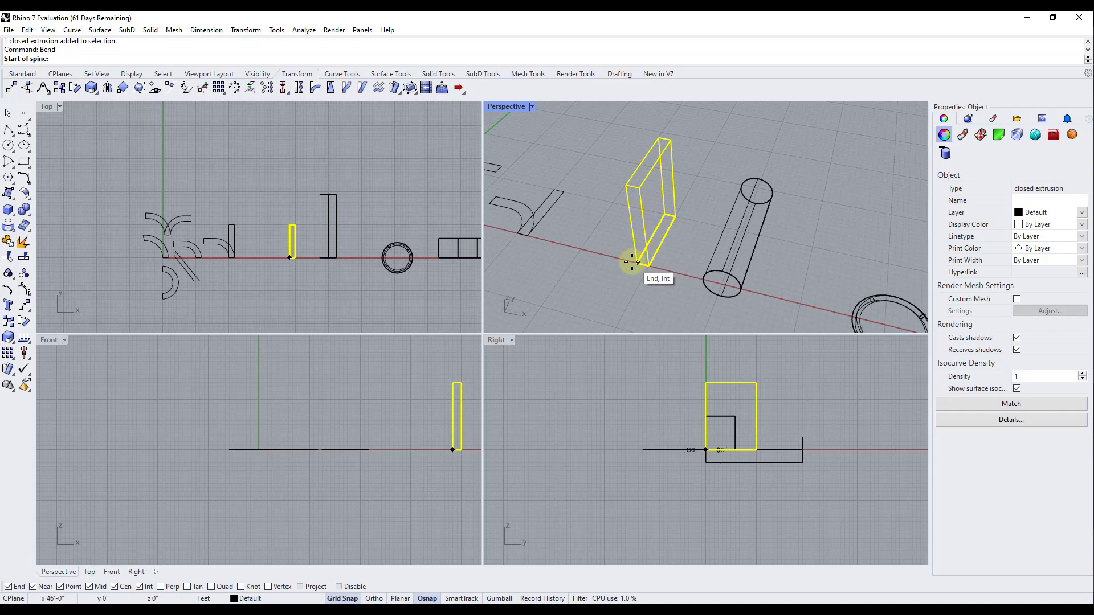
left_click(633, 262)
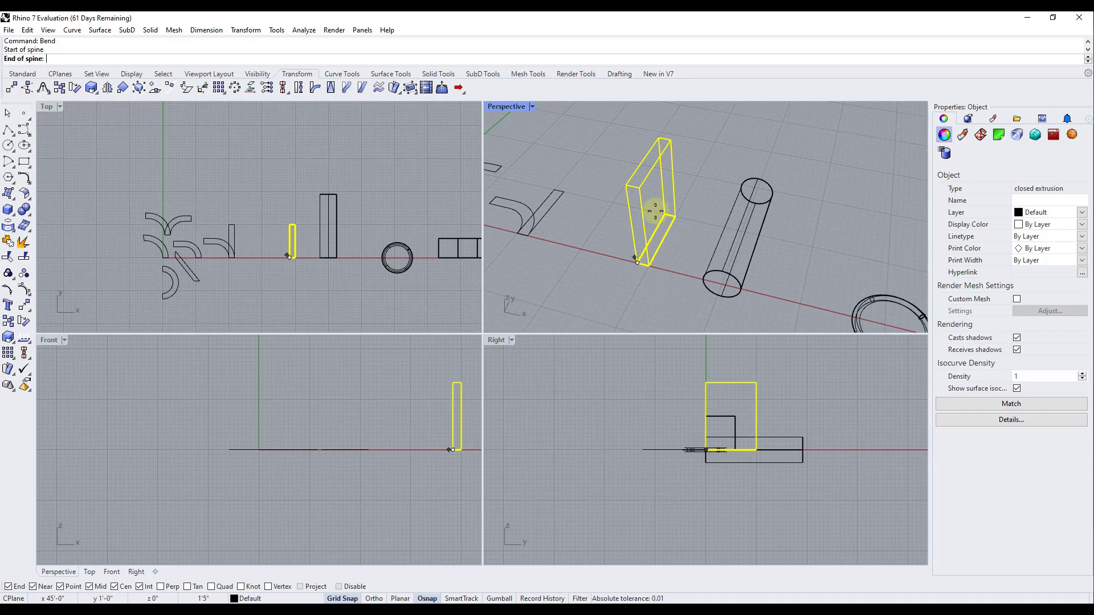
left_click(664, 212)
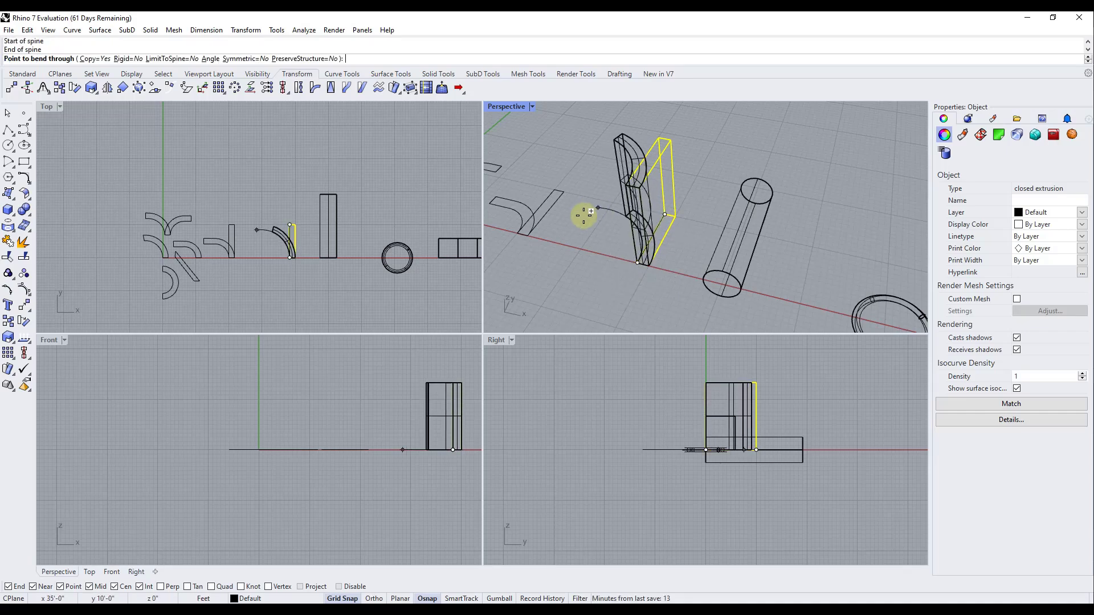
left_click(551, 232)
right_click_drag(641, 216, 671, 154)
key("Return")
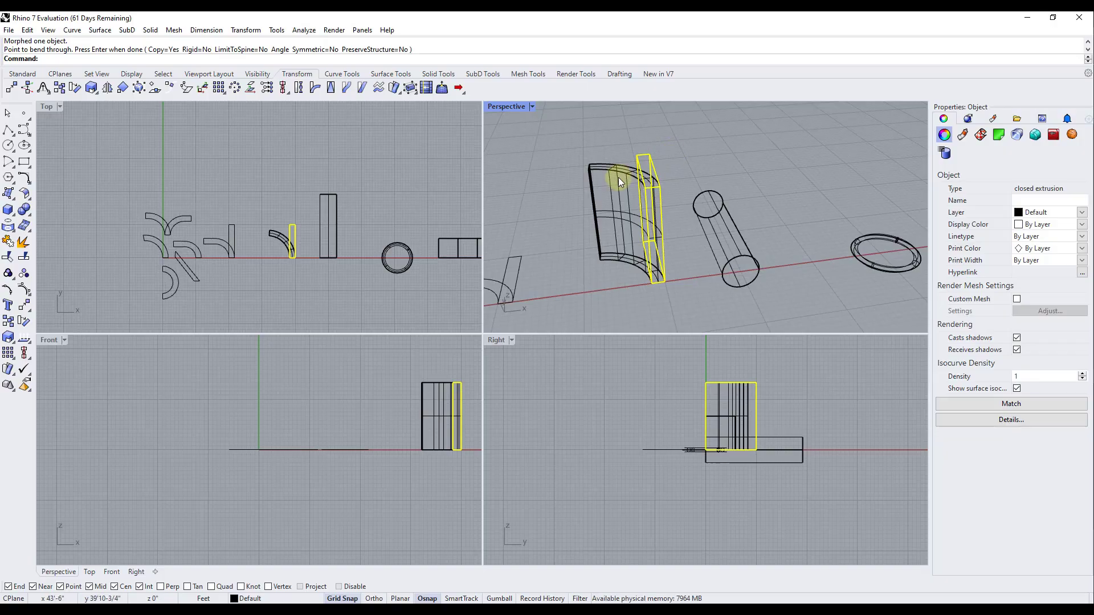
left_click_drag(617, 177, 577, 182)
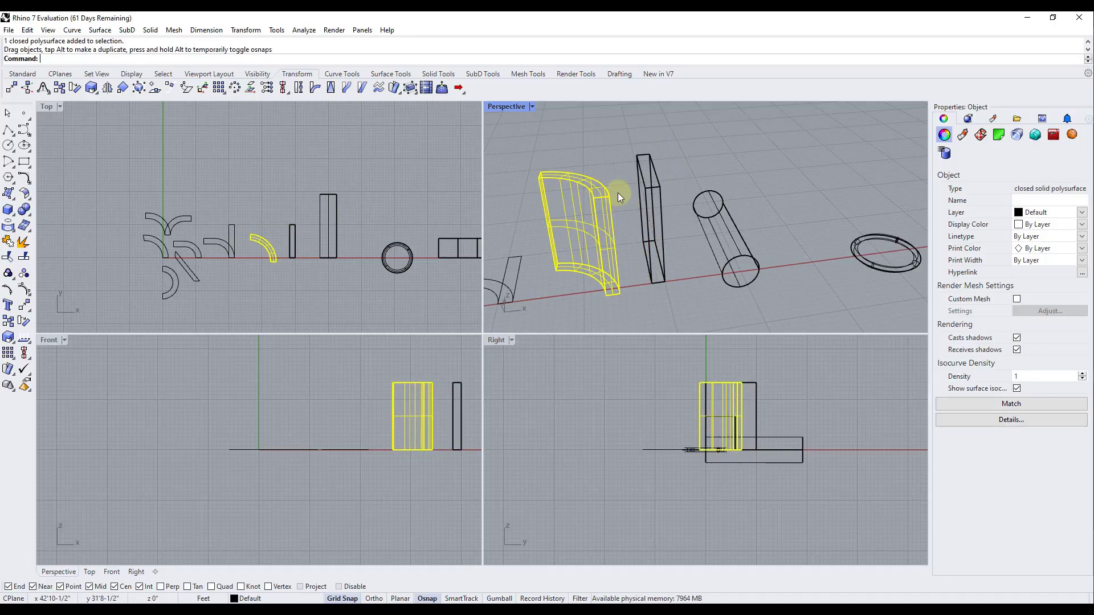
- Bend a copy of the cylinder through 180° into a half-ring and move it away from the row
right_click_drag(681, 214, 677, 247)
scroll(675, 217, "down", 3)
left_click(678, 240)
scroll(712, 222, "up", 5)
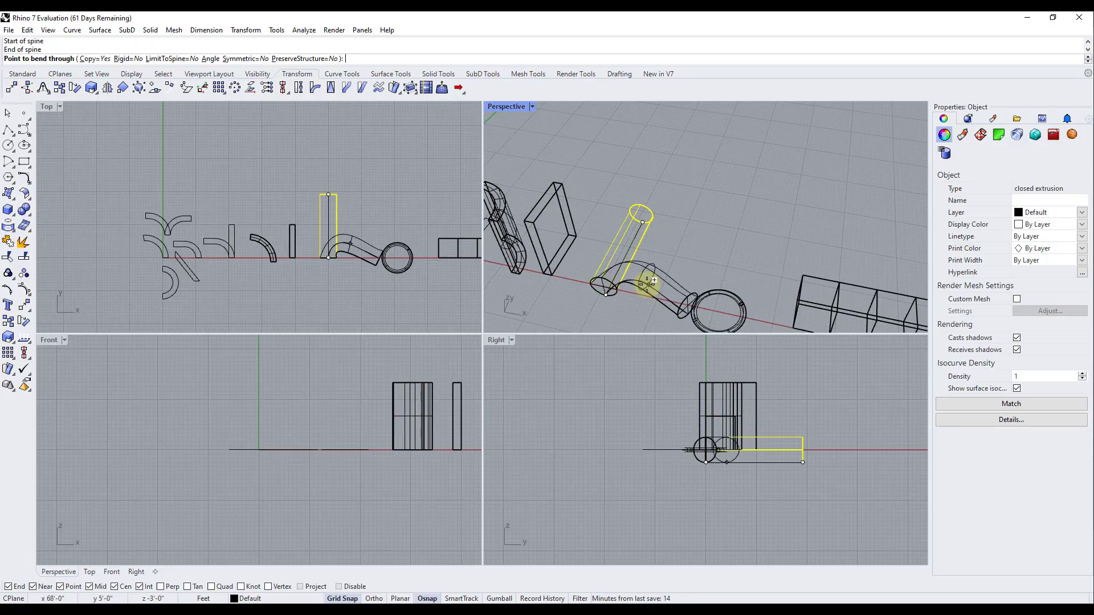
type("180")
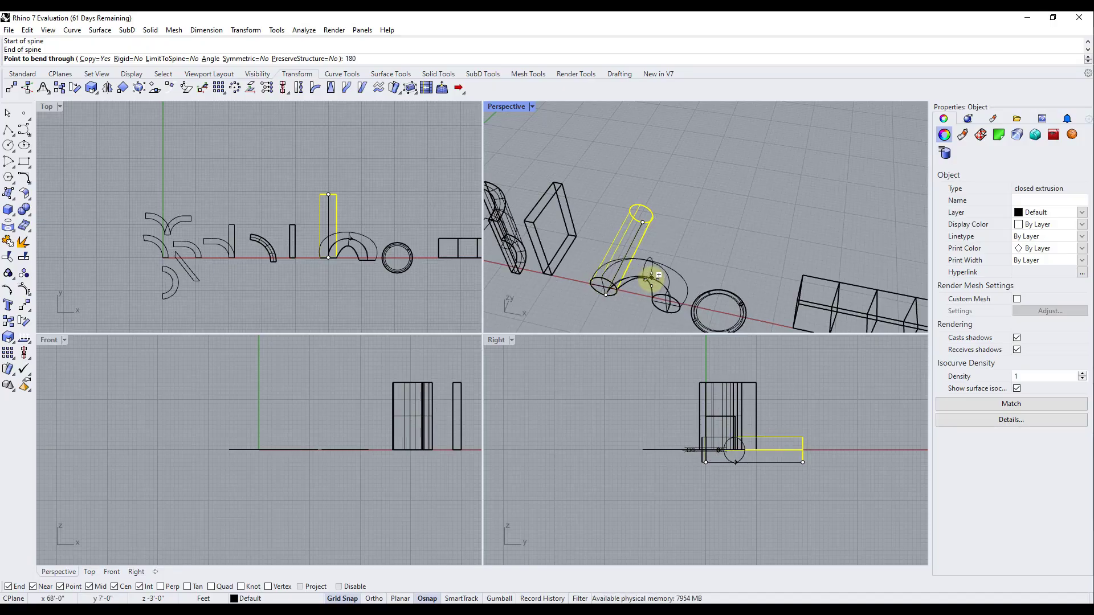
key("Return")
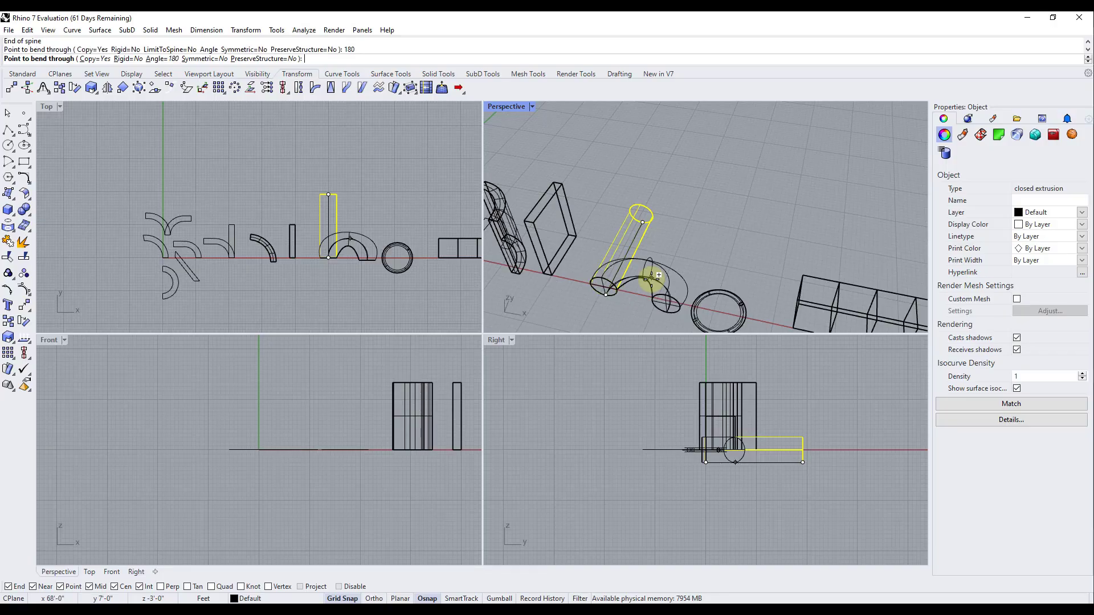
left_click(653, 277)
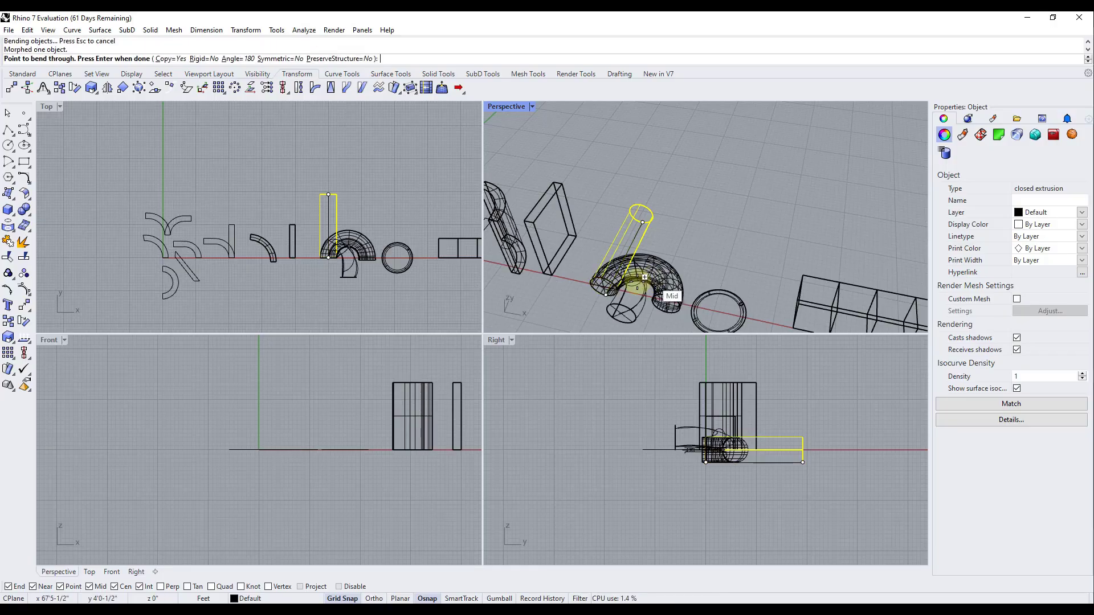
right_click(691, 271)
left_click_drag(674, 289, 705, 184)
scroll(702, 200, "up", 5)
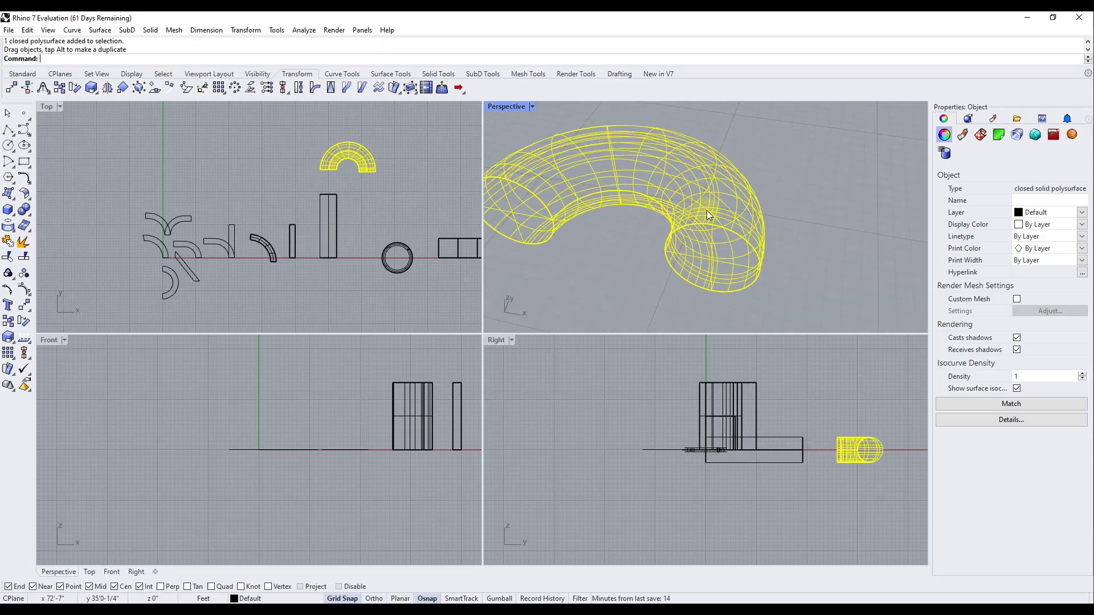
left_click(316, 207)
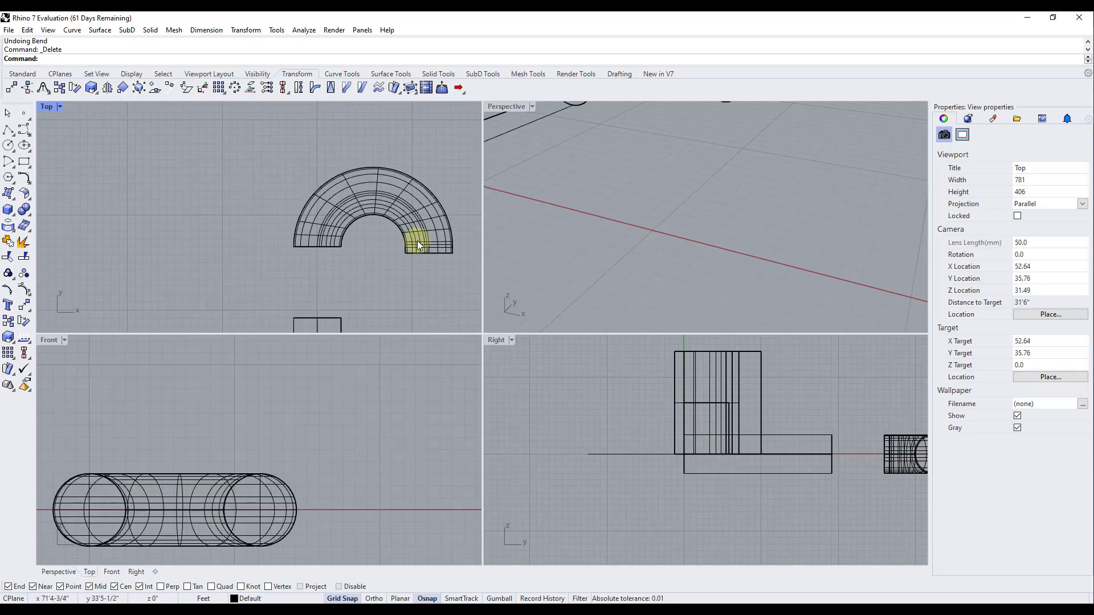
scroll(429, 244, "down", 2)
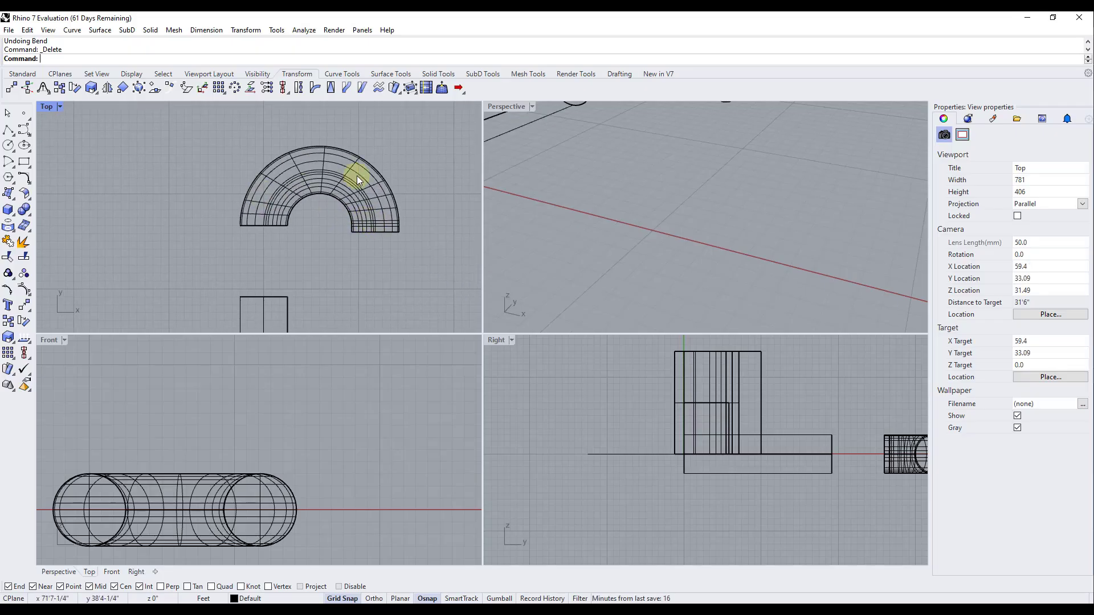
scroll(297, 224, "down", 4)
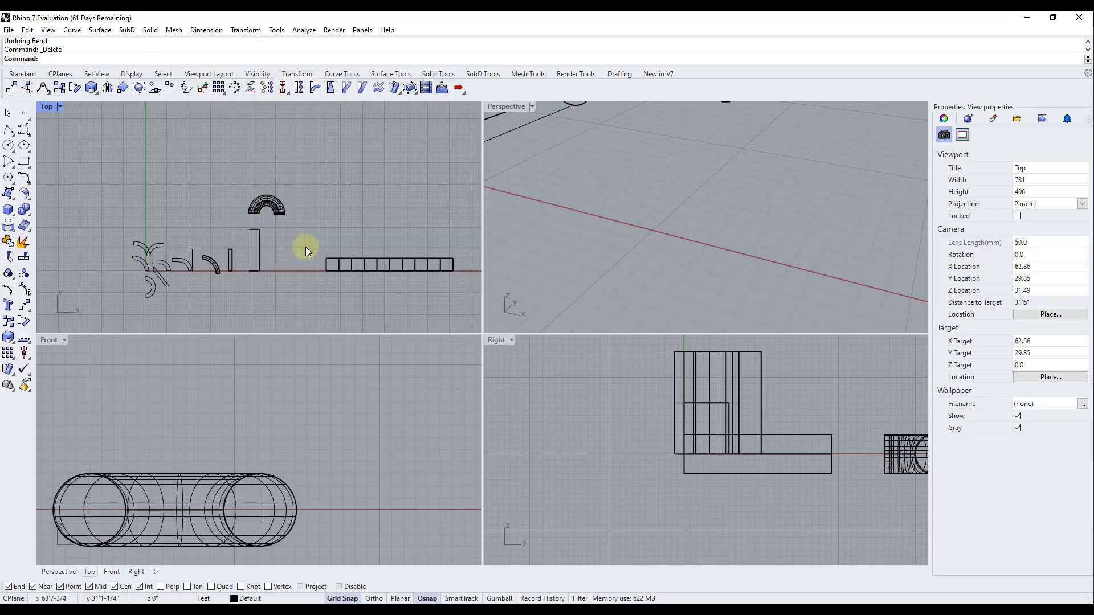
right_click_drag(594, 256, 648, 252)
scroll(616, 282, "up", 6)
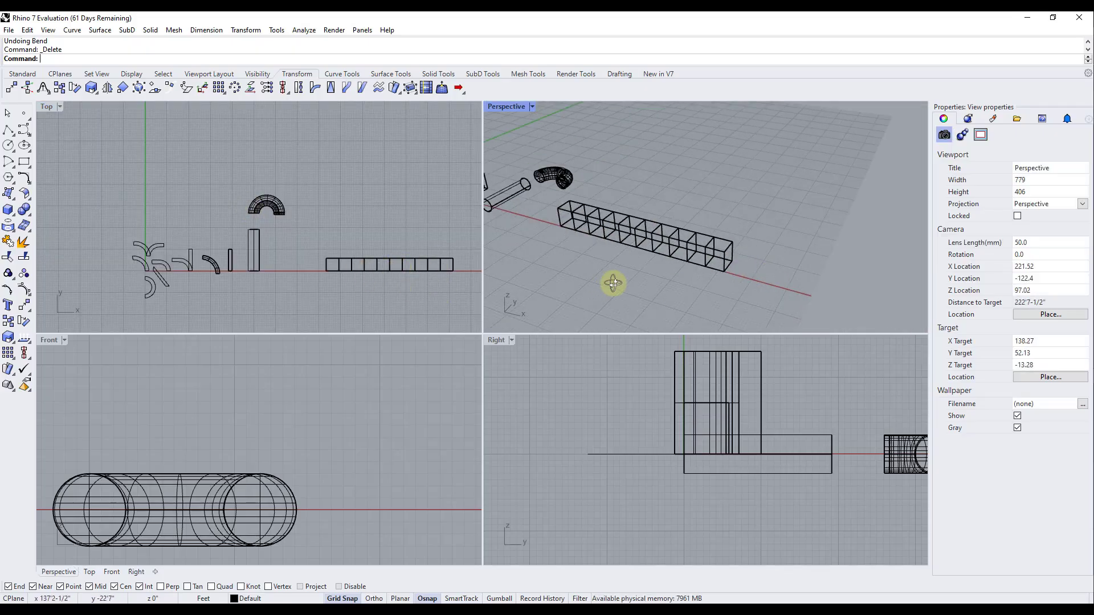
left_click(580, 225)
left_click(606, 228)
left_click(622, 228)
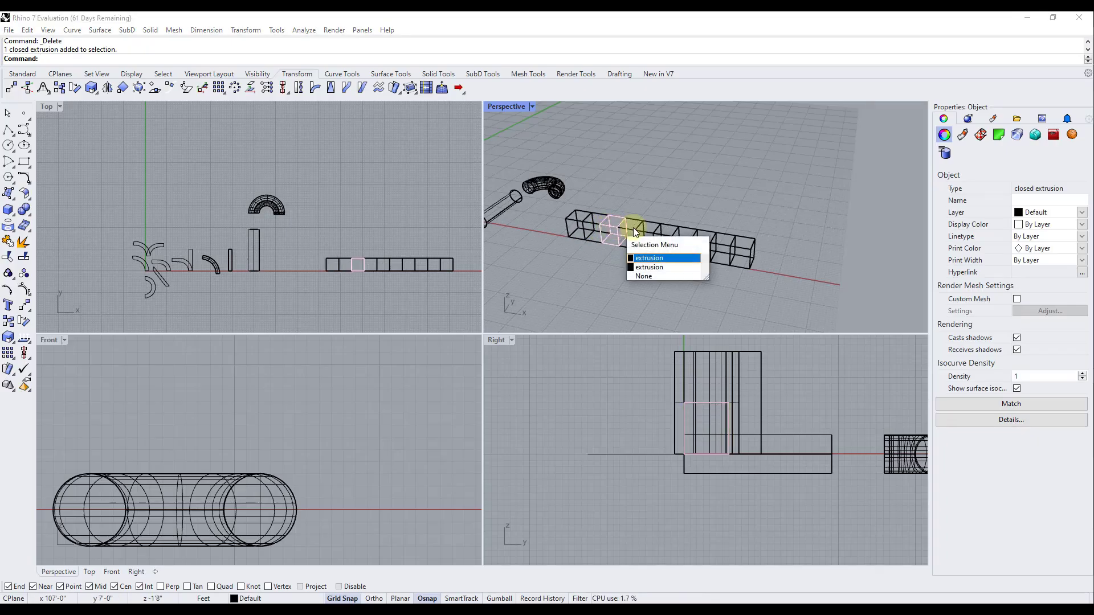
left_click(653, 229)
left_click(675, 256)
left_click(687, 211)
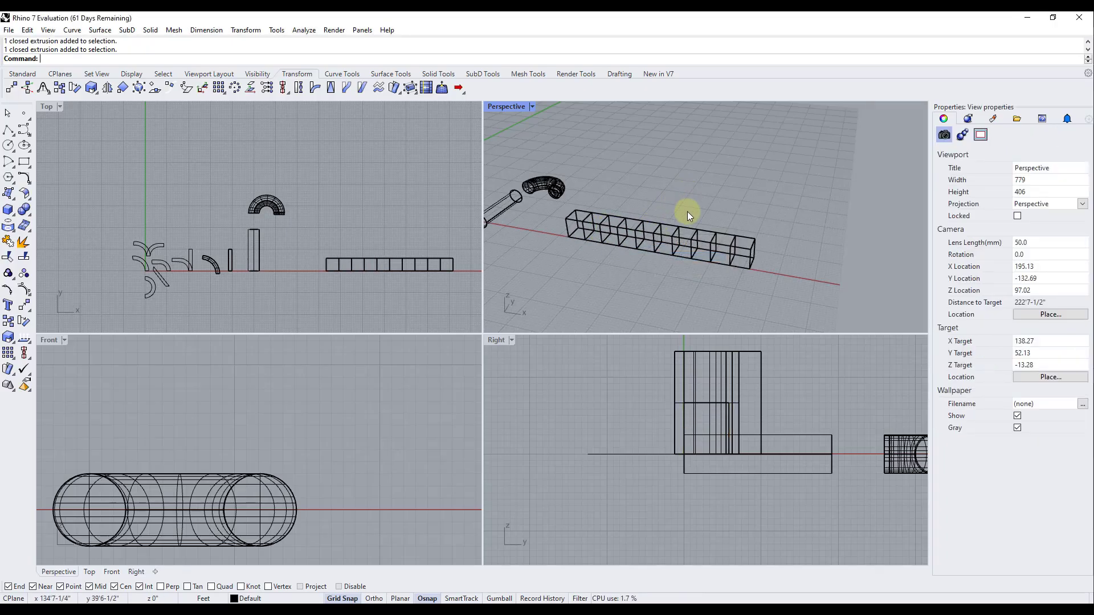
right_click_drag(687, 210, 613, 235)
right_click_drag(545, 233, 610, 251)
left_click_drag(313, 243, 472, 289)
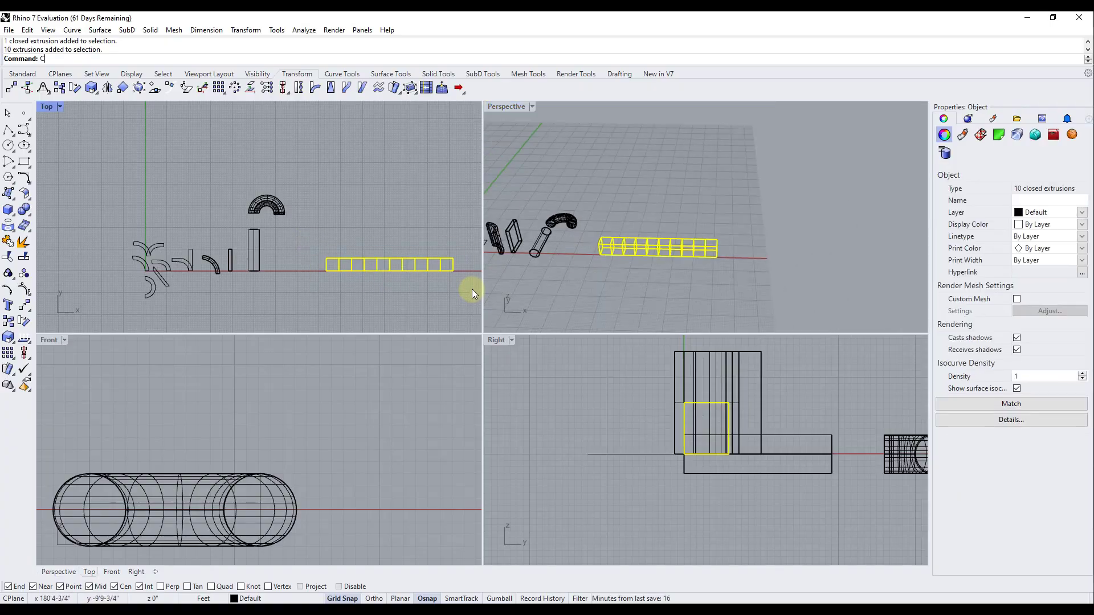
- Copy the box row and place the duplicate parallel behind the original
type("Copy")
key("Return")
left_click(326, 271)
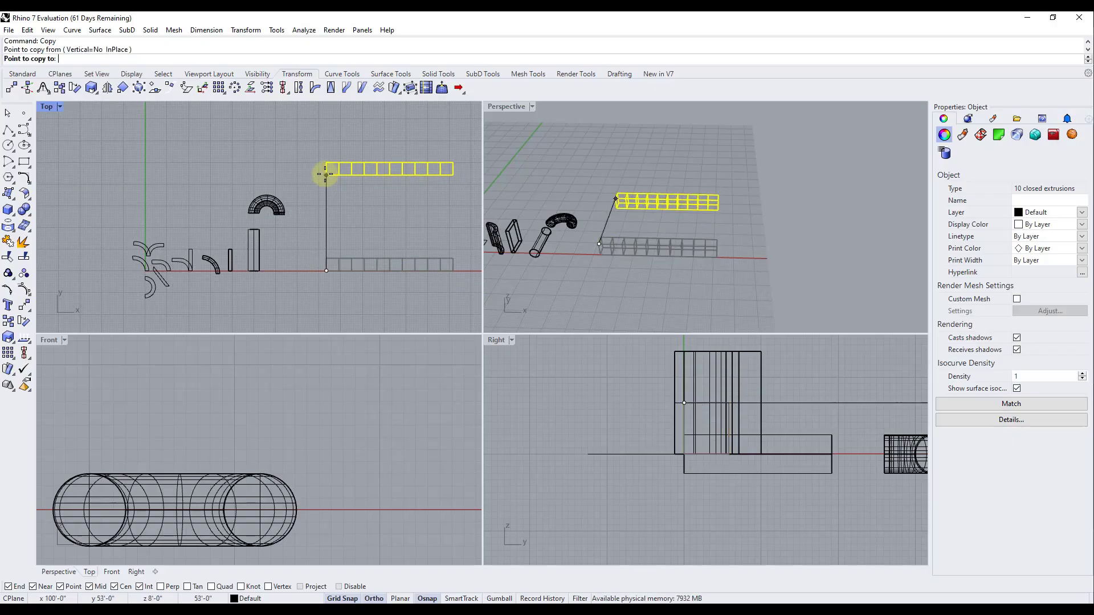
left_click(325, 172)
key("Return")
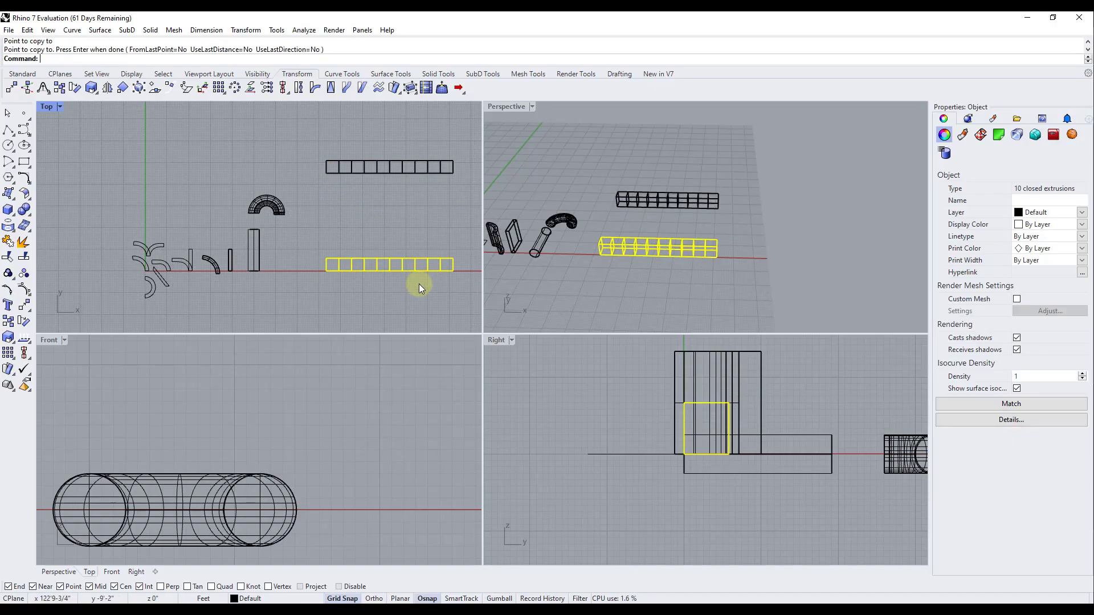
- Reselect all ten boxes of the original row
scroll(665, 258, "up", 3)
left_click(567, 233)
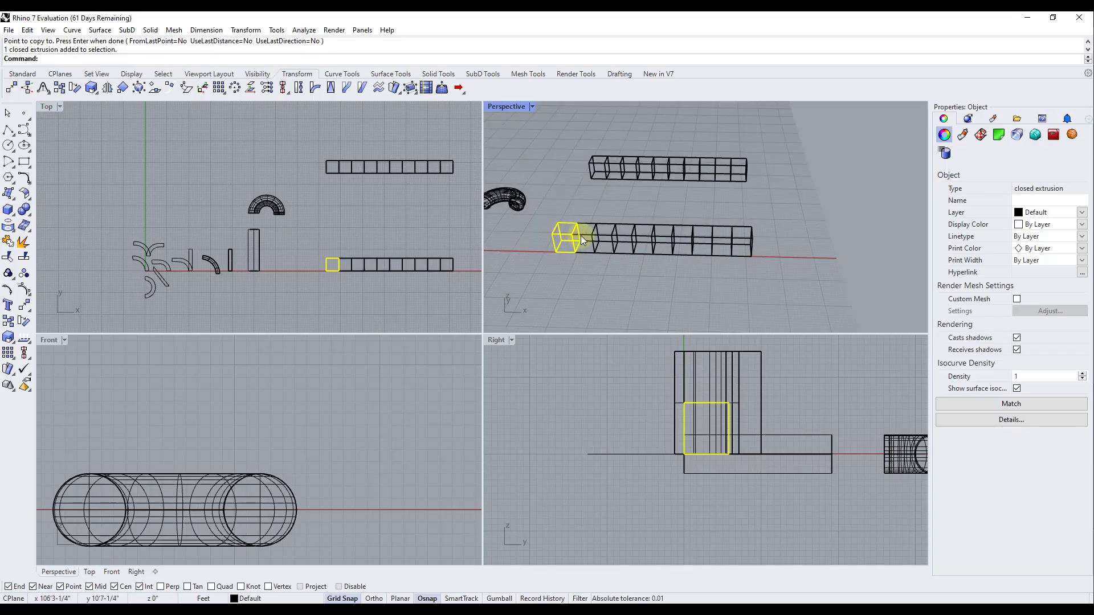
left_click(601, 236, "shift")
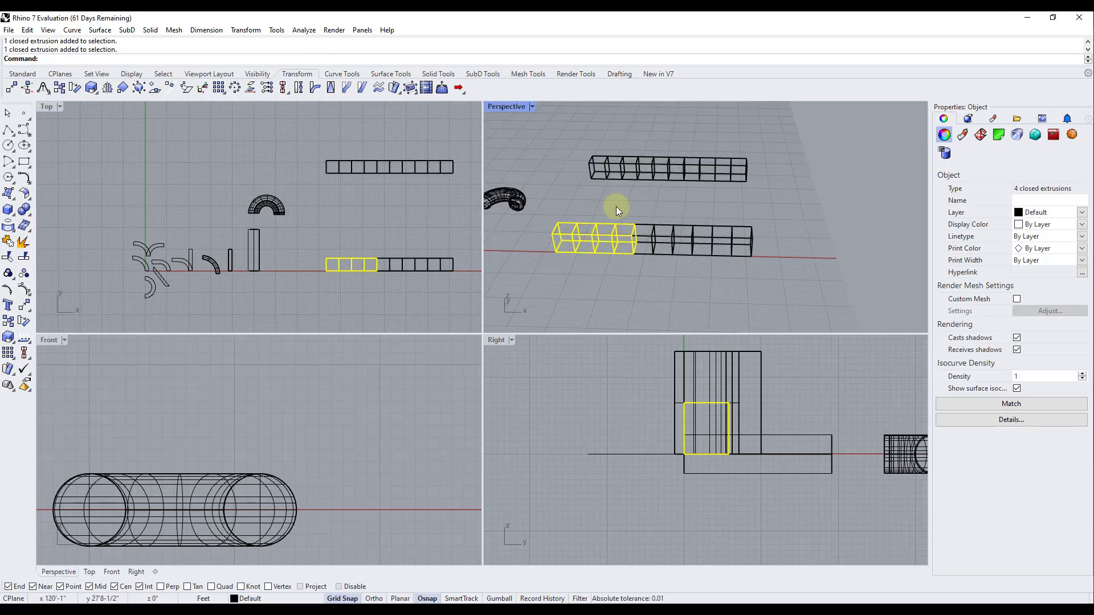
left_click_drag(616, 206, 791, 285, "shift")
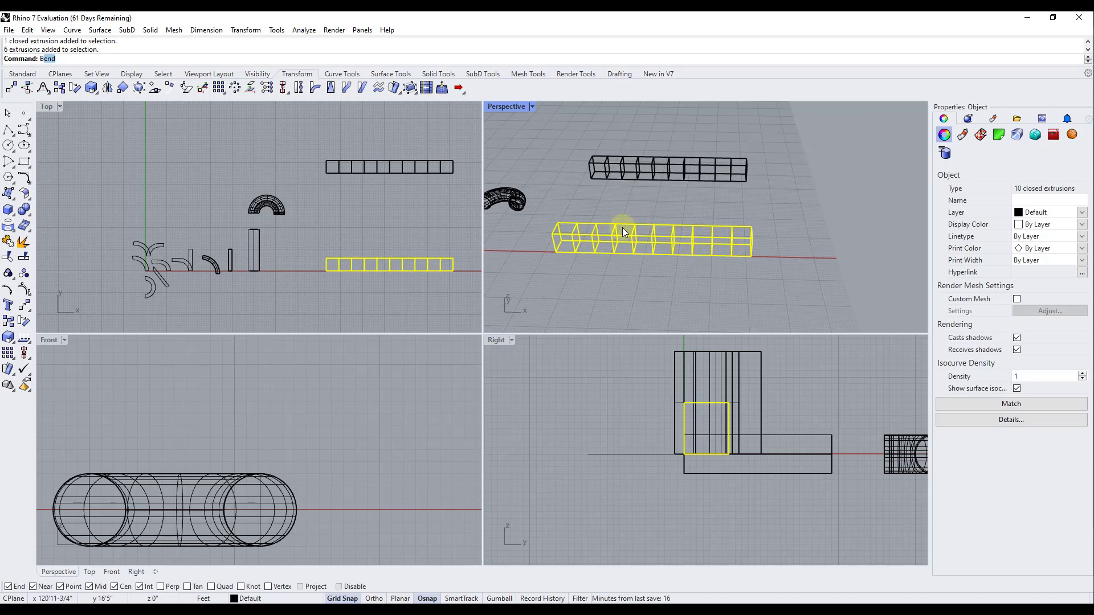
- Start Bend on the ten boxes with a spine from the row's corner to mid-edge
type("Bend")
key("Return")
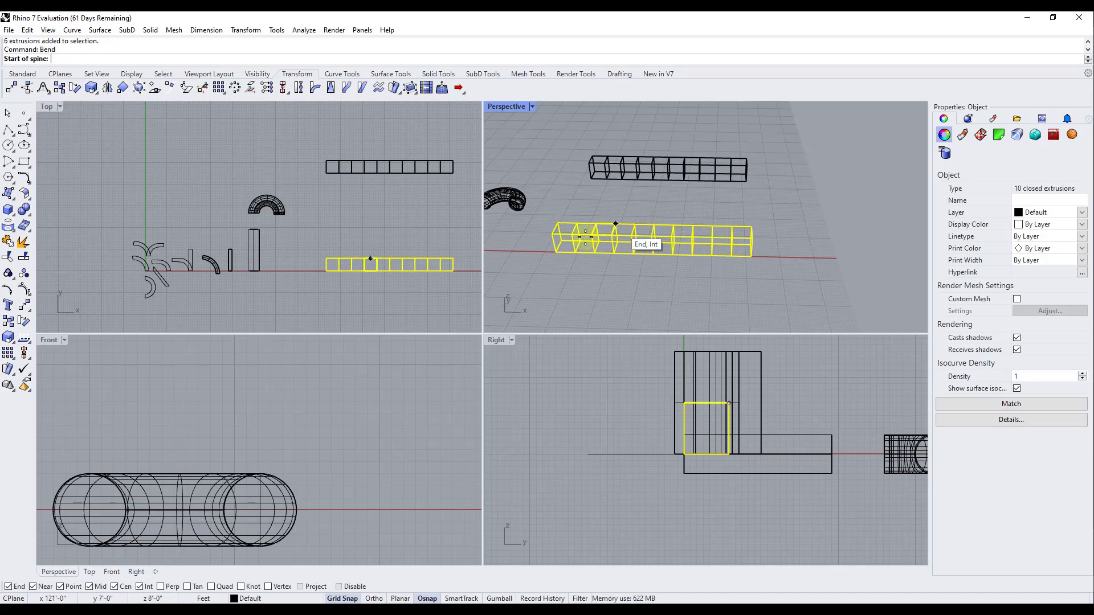
left_click(556, 252)
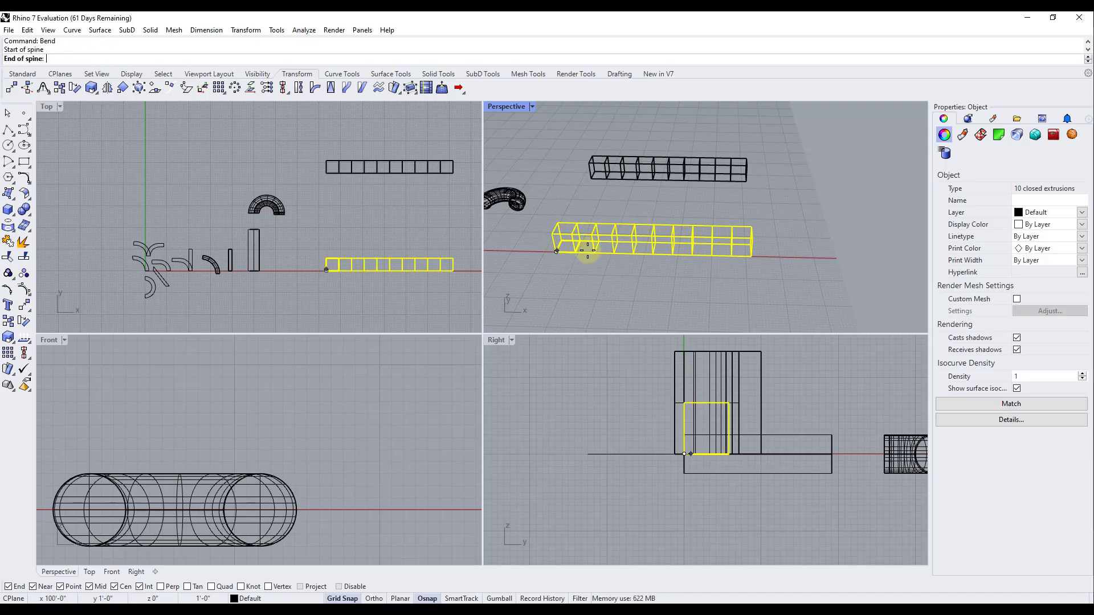
left_click(651, 254)
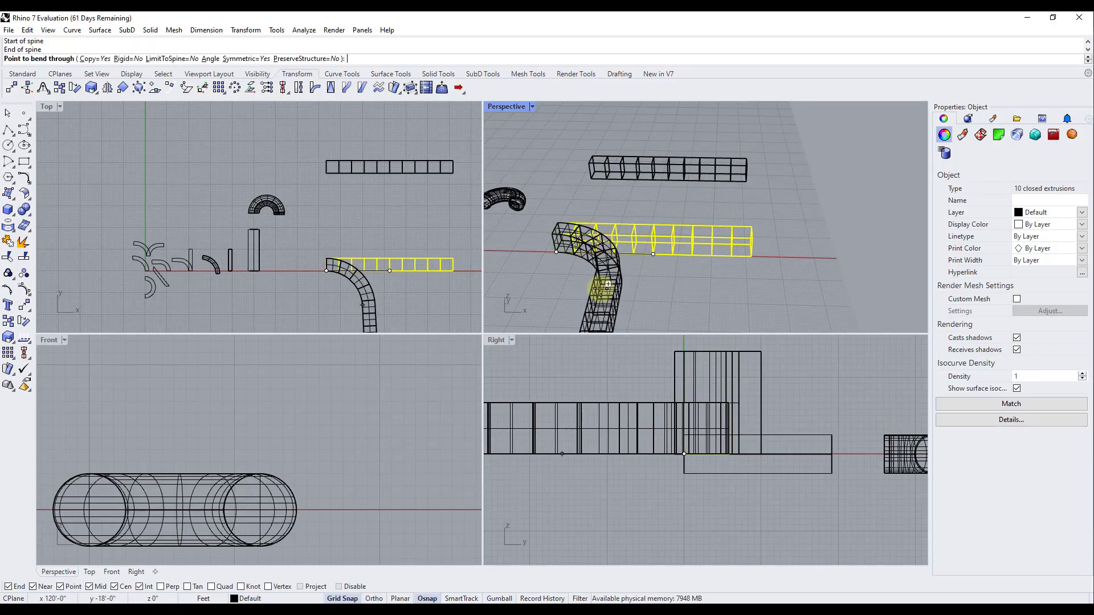
scroll(609, 292, "down", 3)
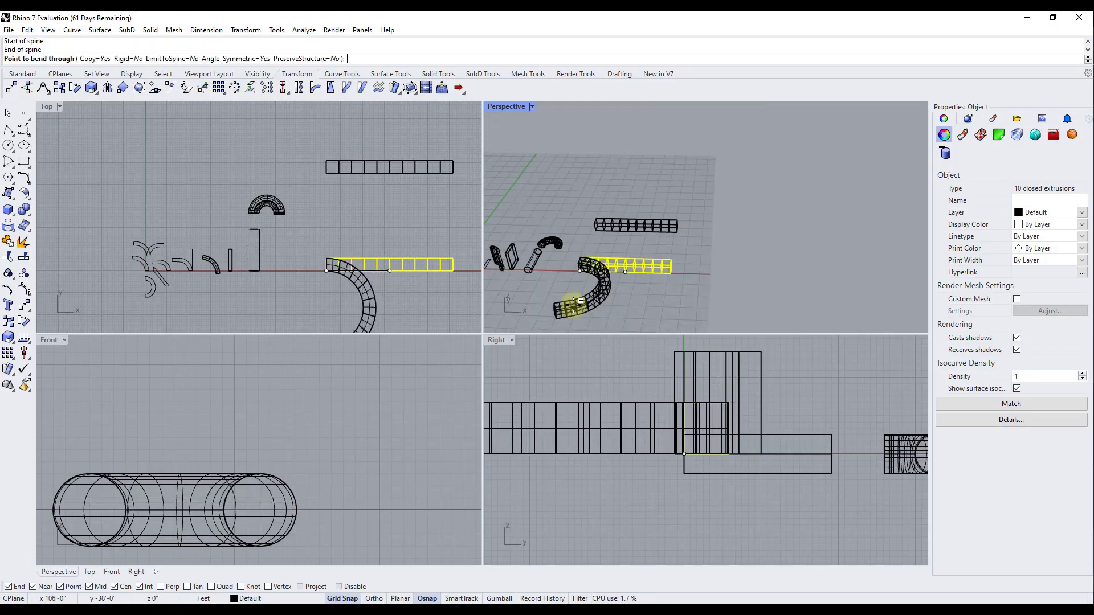
scroll(611, 297, "up", 3)
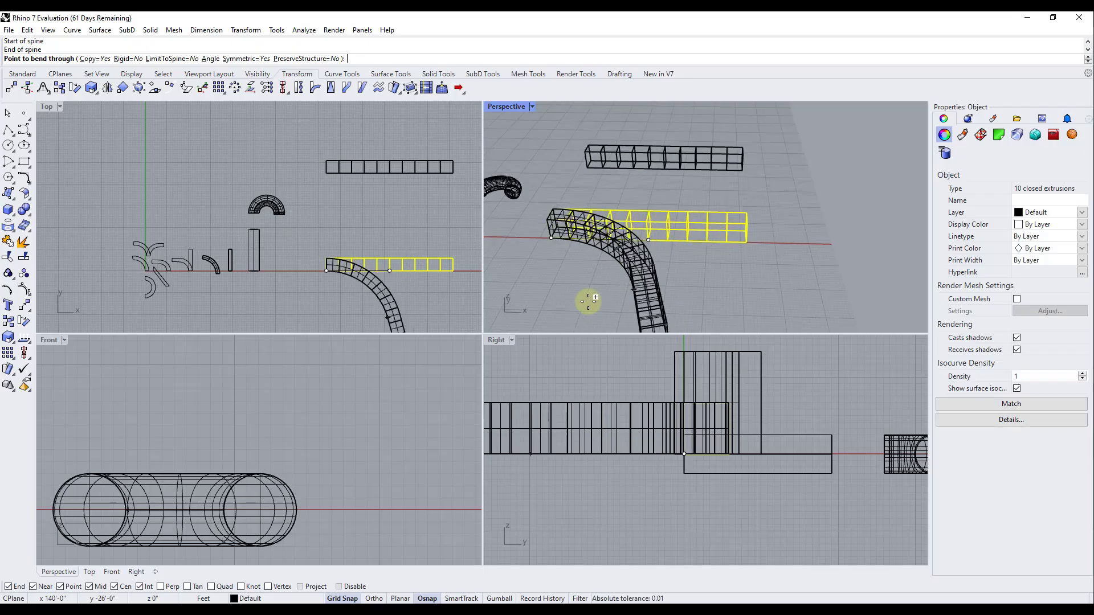
scroll(607, 278, "up", 4)
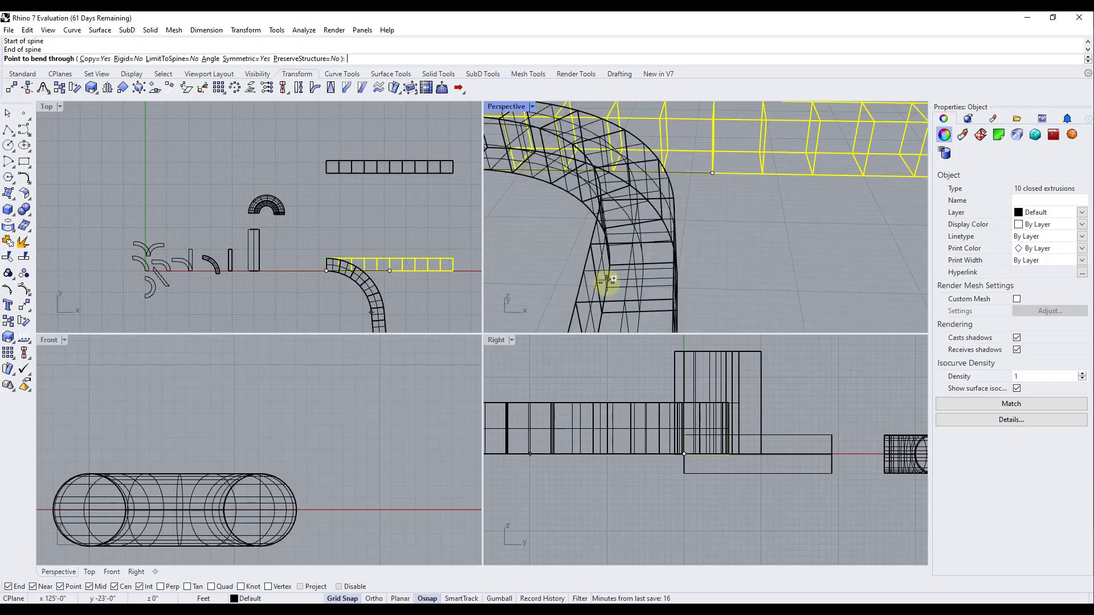
scroll(623, 276, "down", 4)
right_click_drag(643, 268, 740, 285)
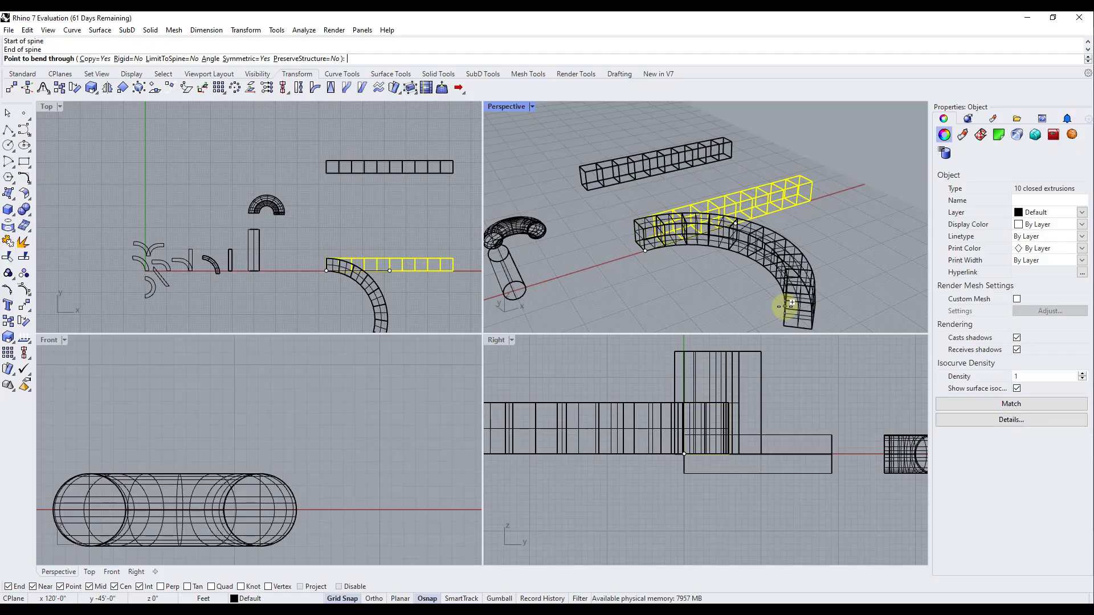
- Bend the row 180 degrees into a U-shape and inspect the result
type("180")
key("Return")
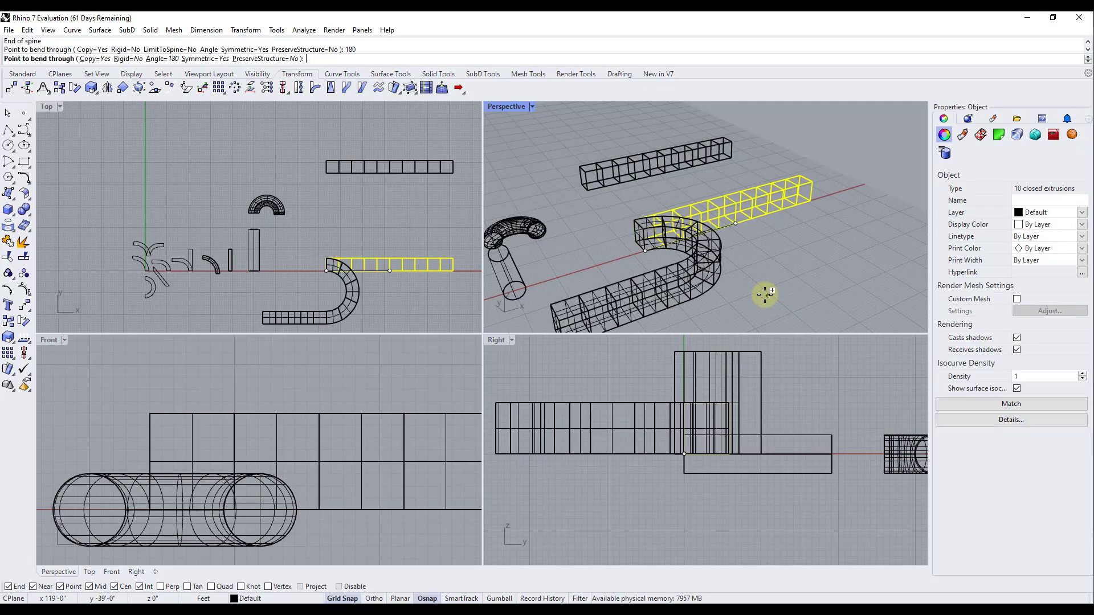
key("Return")
right_click_drag(764, 294, 764, 259)
- Select several bent segments of the U-shape and redo the last bend
left_click(763, 259)
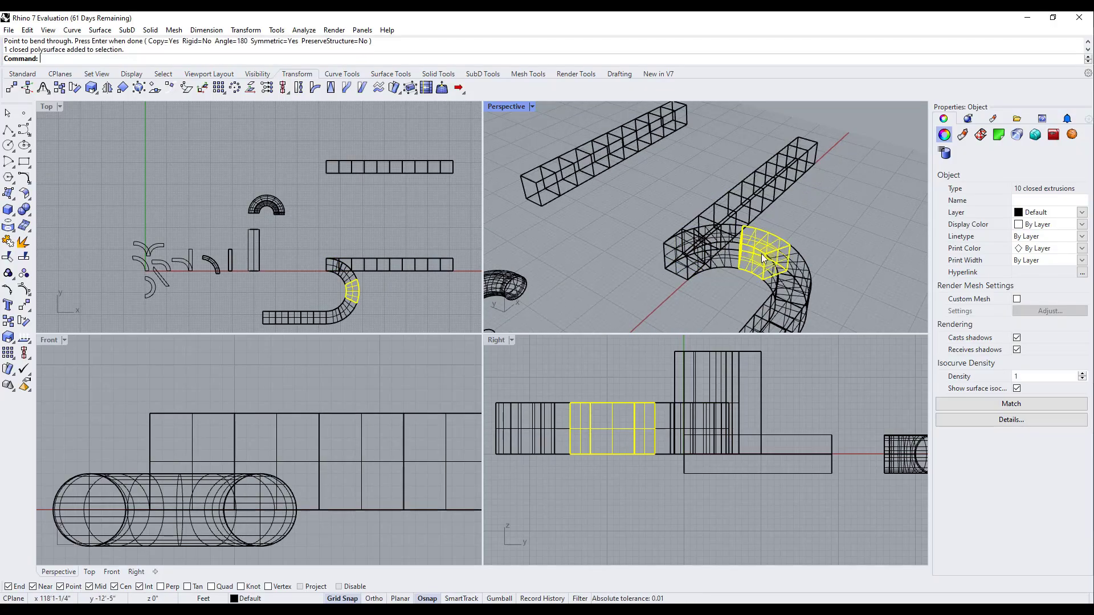
left_click(730, 237)
left_click(694, 245)
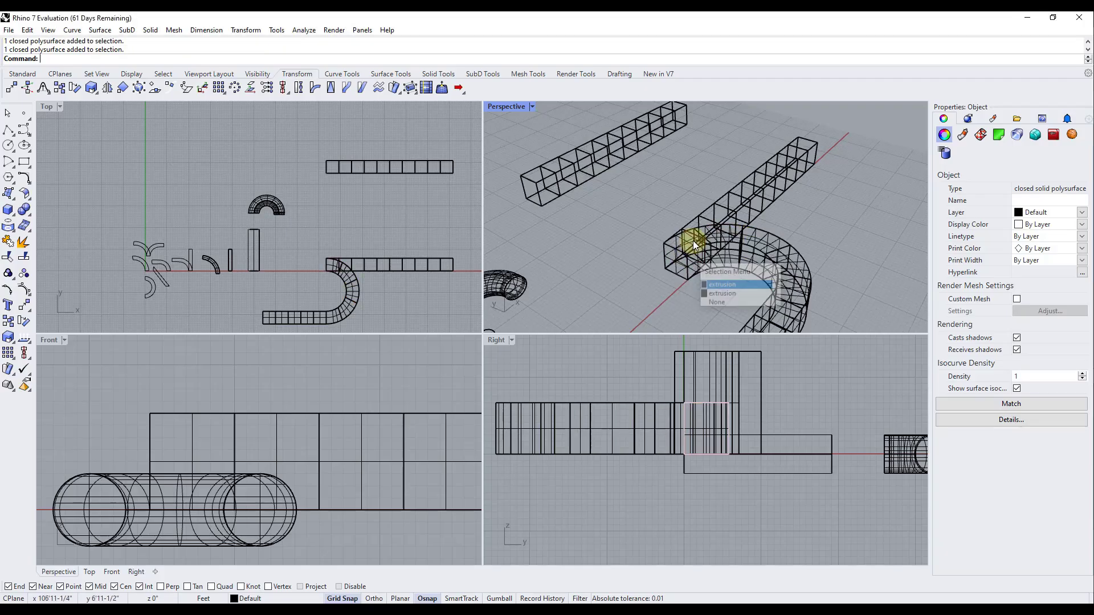
left_click(693, 241)
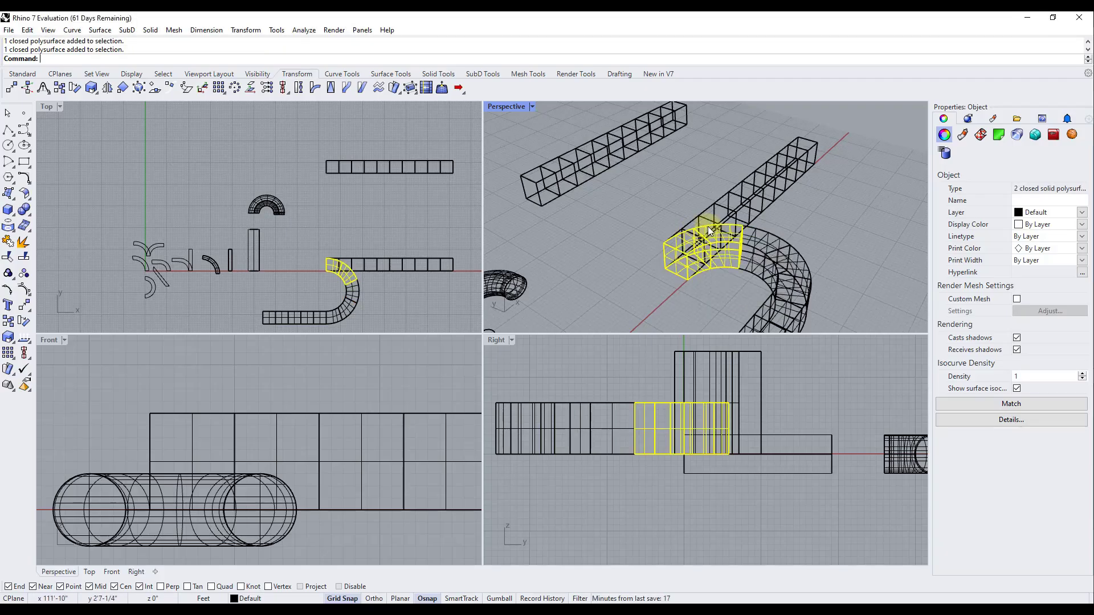
left_click(753, 233, "shift")
left_click(800, 257, "shift")
left_click(791, 308, "shift")
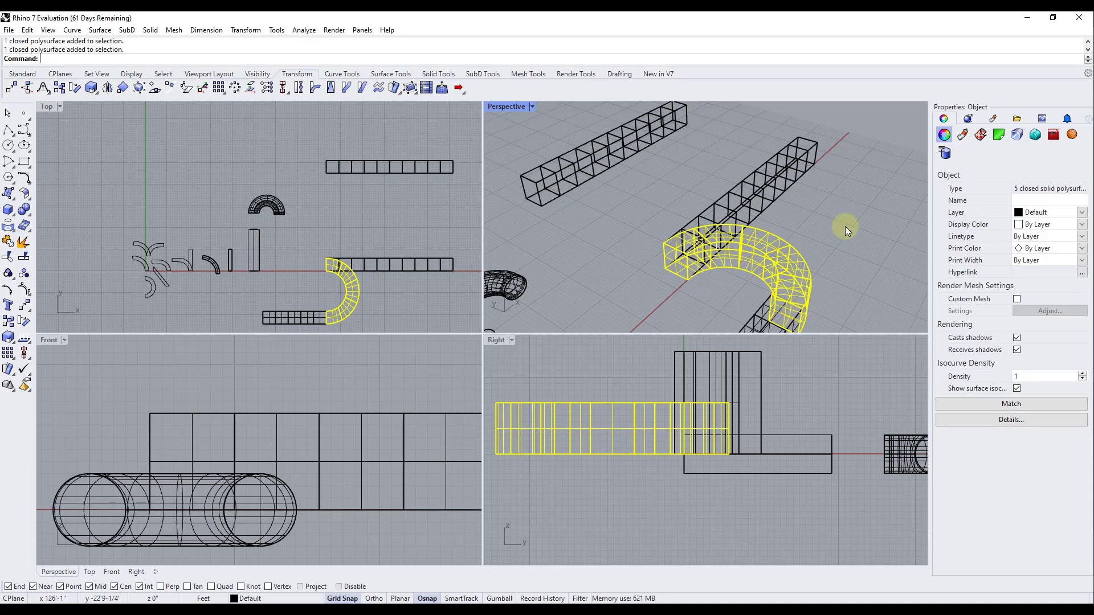
key("ctrl+y")
- Delete alternate boxes in the upper row, leaving five evenly spaced cubes
right_click_drag(845, 227, 631, 194)
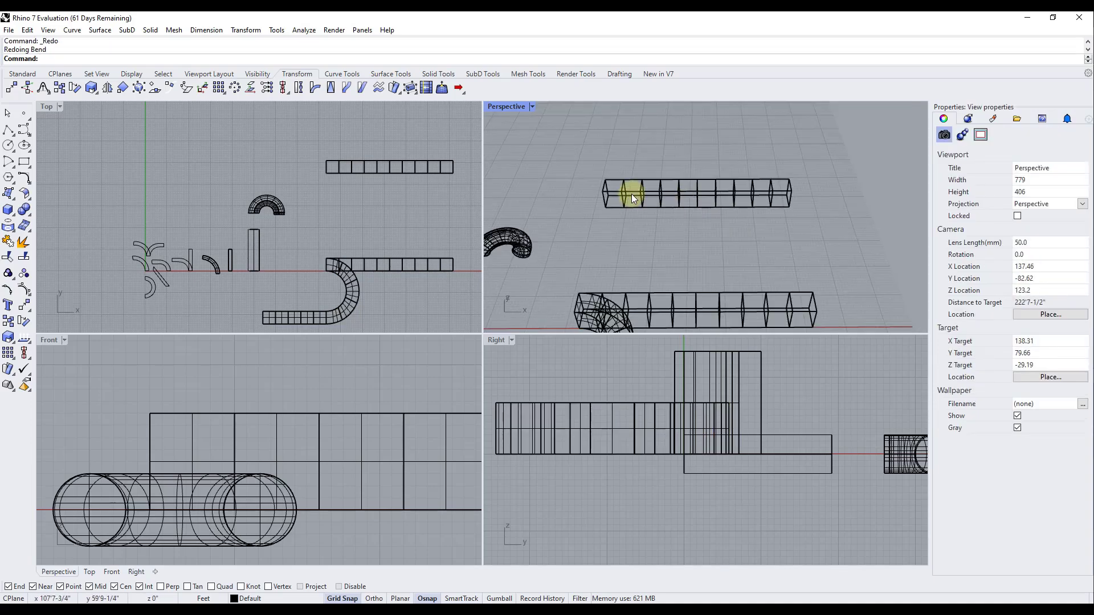
scroll(631, 193, "up", 3)
left_click(631, 194)
key("Delete")
left_click(680, 193)
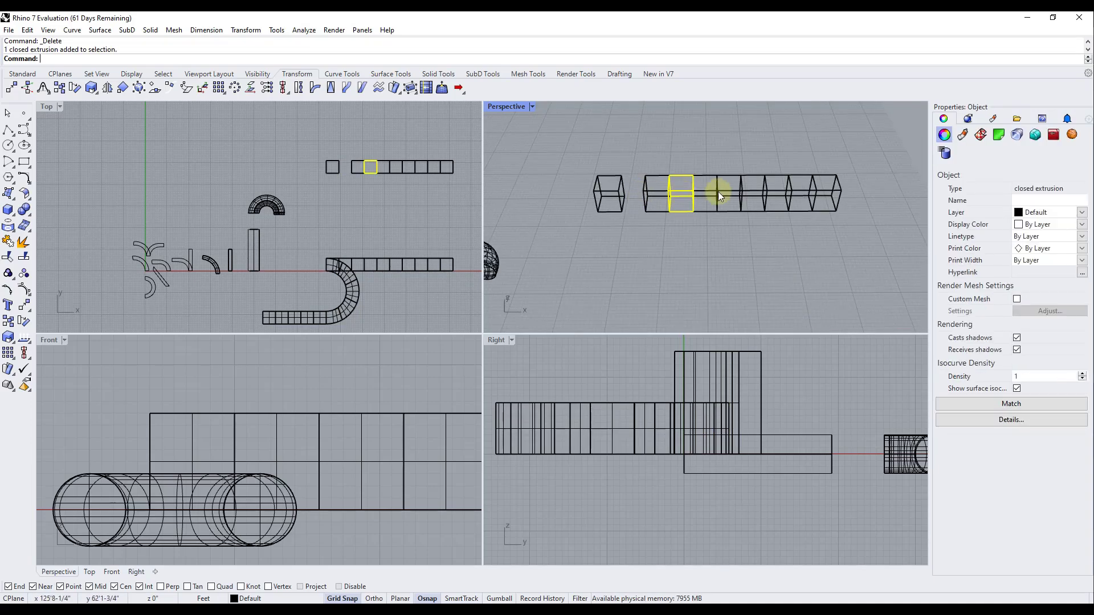
left_click(734, 191, "shift")
key("Delete")
key("Delete")
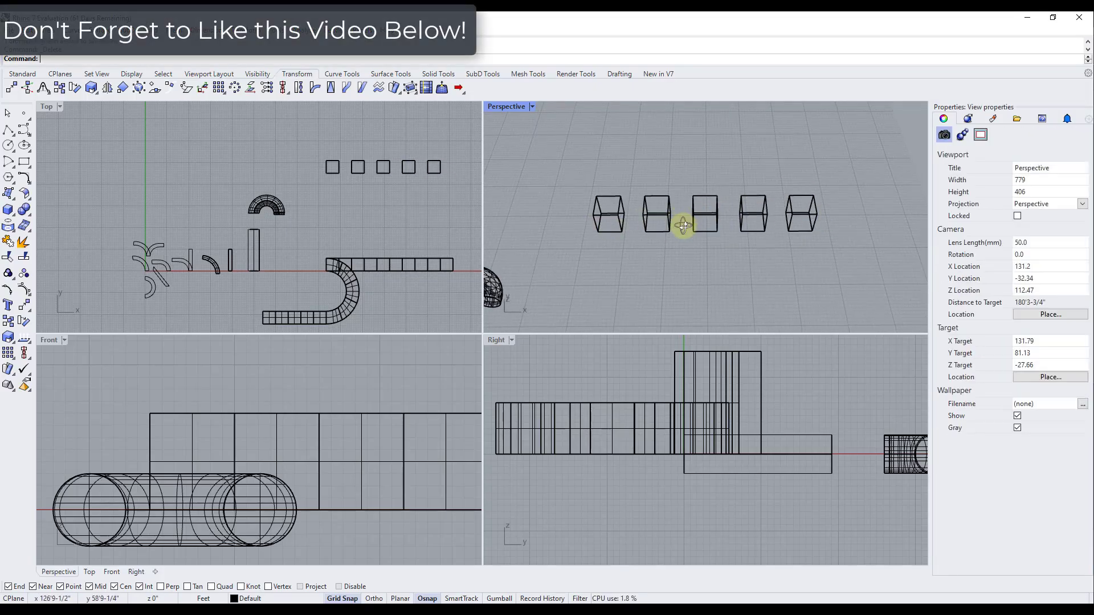
scroll(684, 228, "up", 3)
scroll(618, 239, "down", 3)
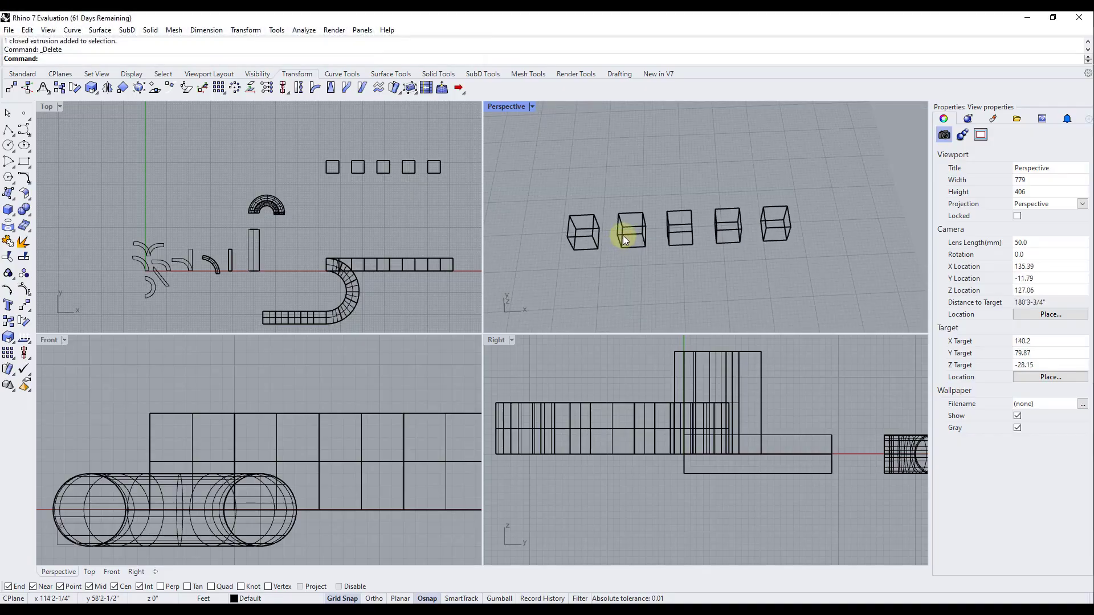
- Start Bend on the five cubes and set the spine end at the row's far end
type("d")
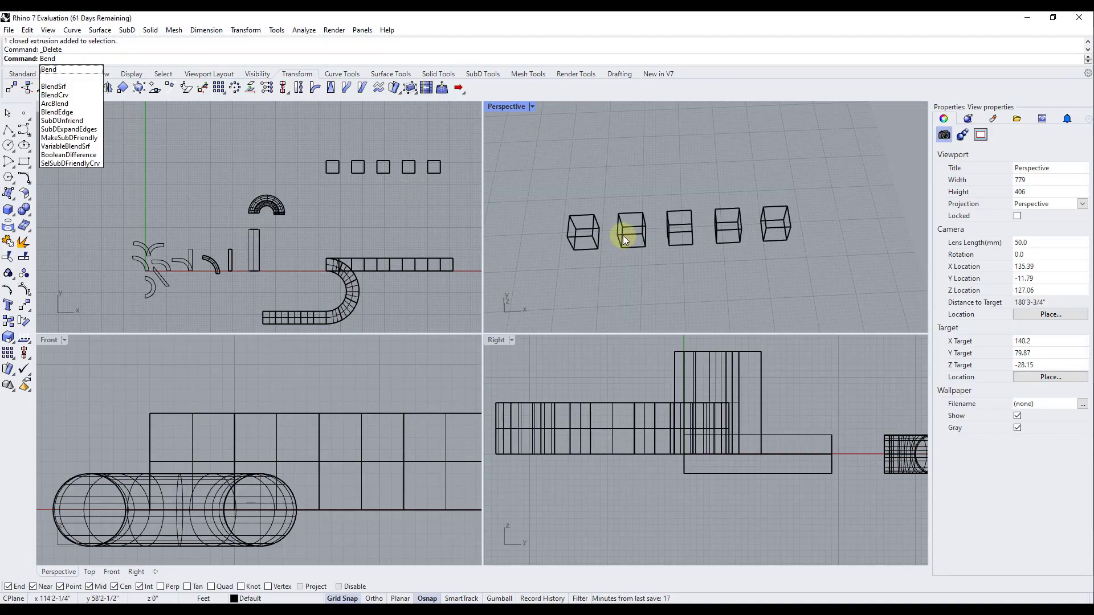
key("Return")
left_click_drag(834, 276, 833, 272)
key("Return")
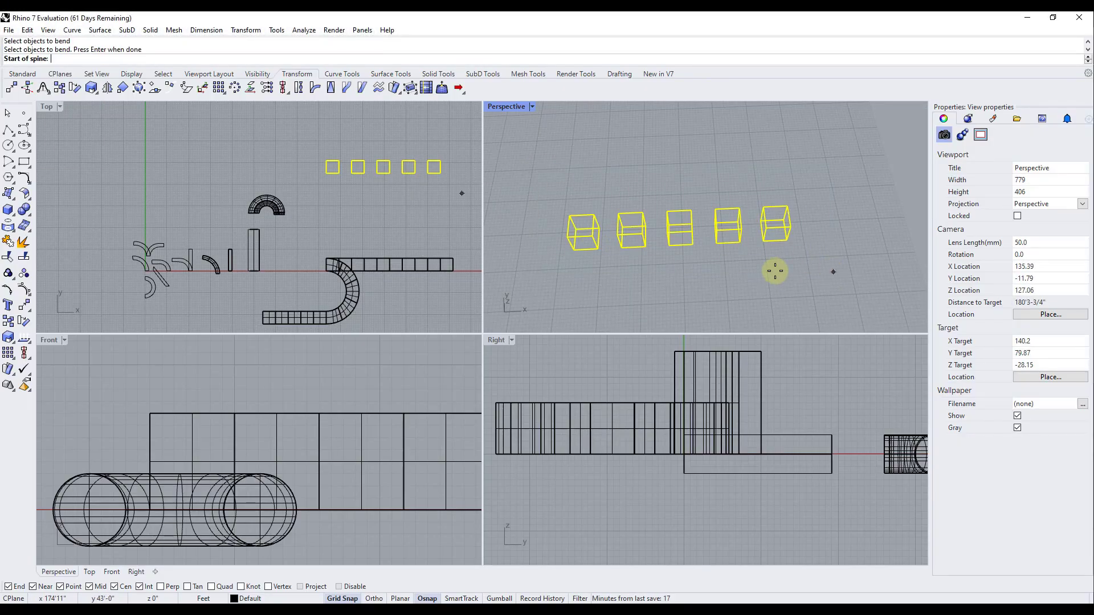
left_click(788, 240)
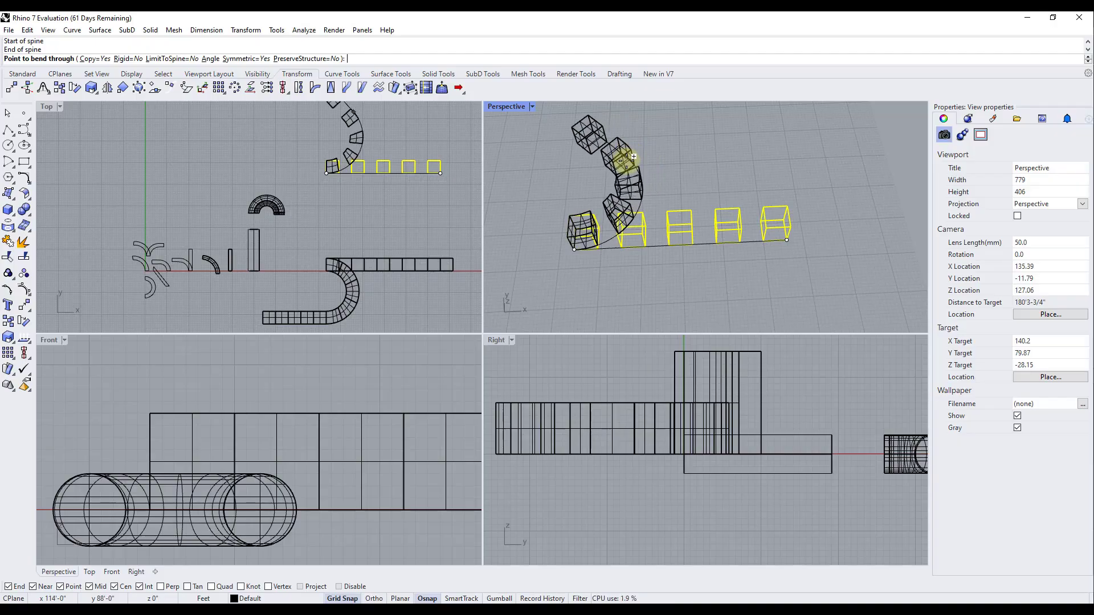
- Make the bend rigid so the cubes keep their shape, and enter a 90-degree angle
scroll(631, 190, "up", 3)
scroll(631, 190, "down", 5)
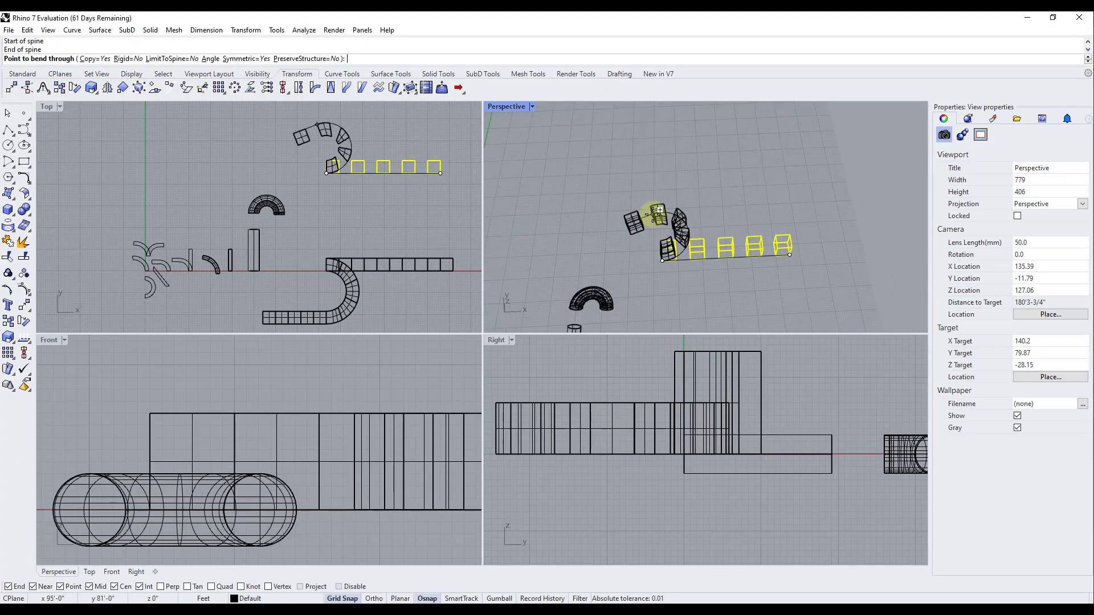
scroll(659, 209, "up", 4)
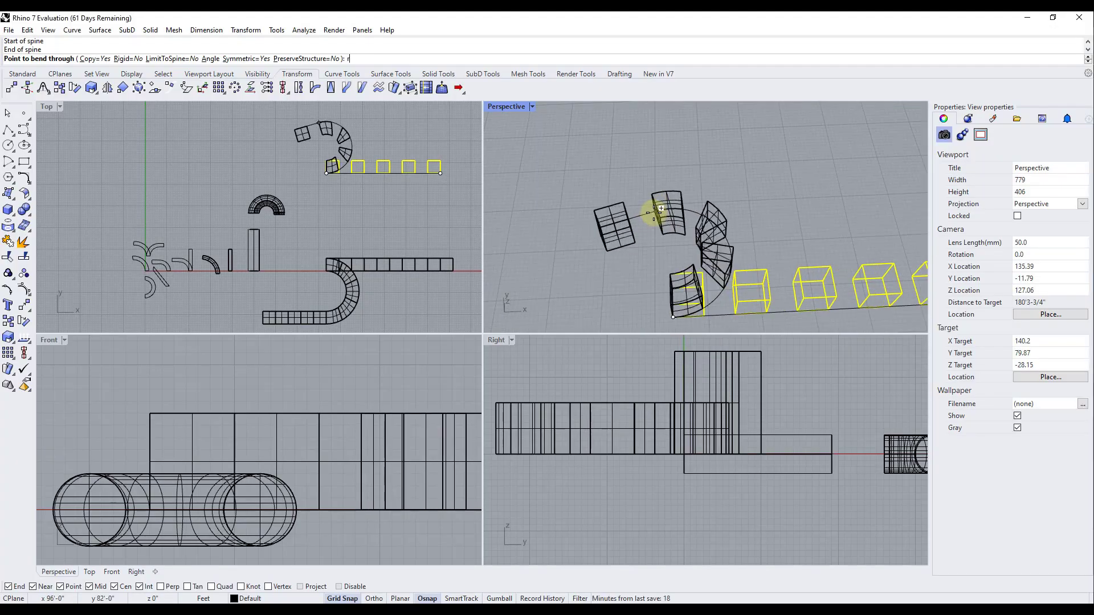
key("Return")
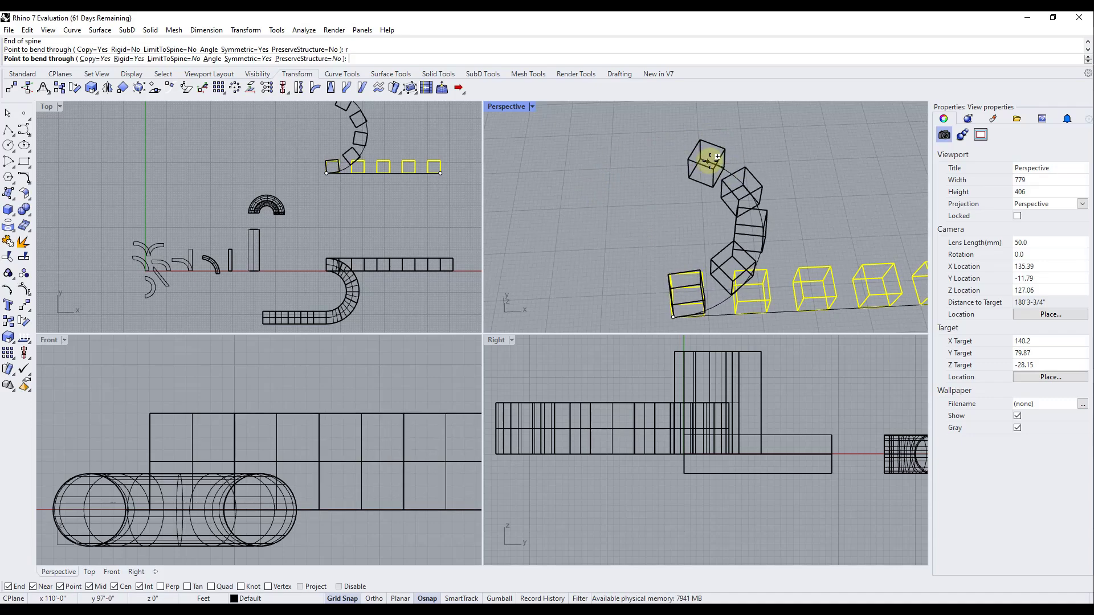
scroll(719, 165, "up", 3)
scroll(717, 166, "down", 3)
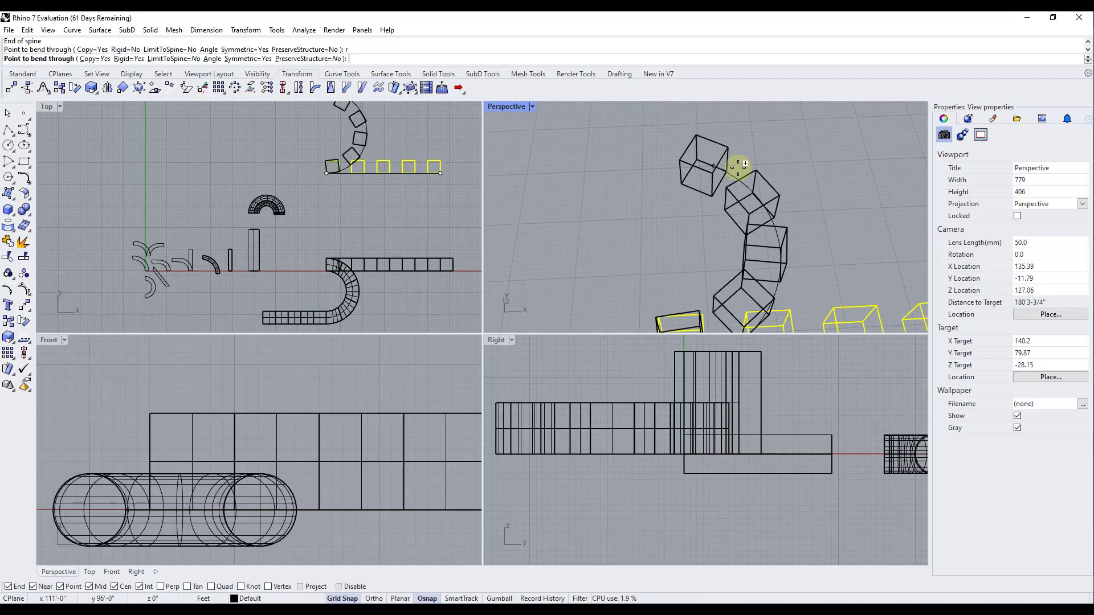
scroll(849, 154, "down", 5)
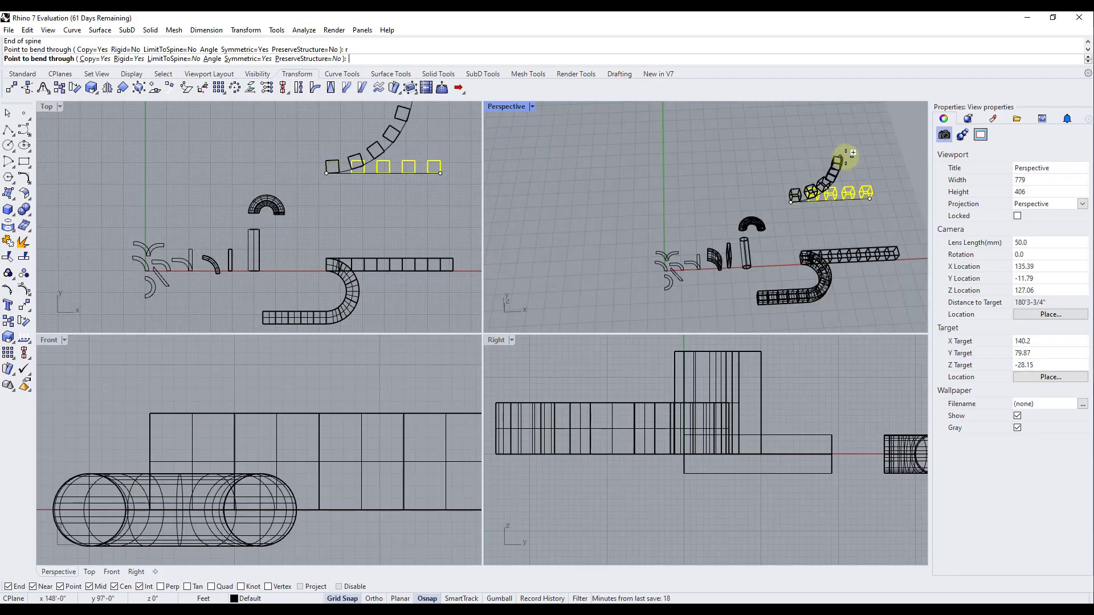
scroll(849, 153, "up", 5)
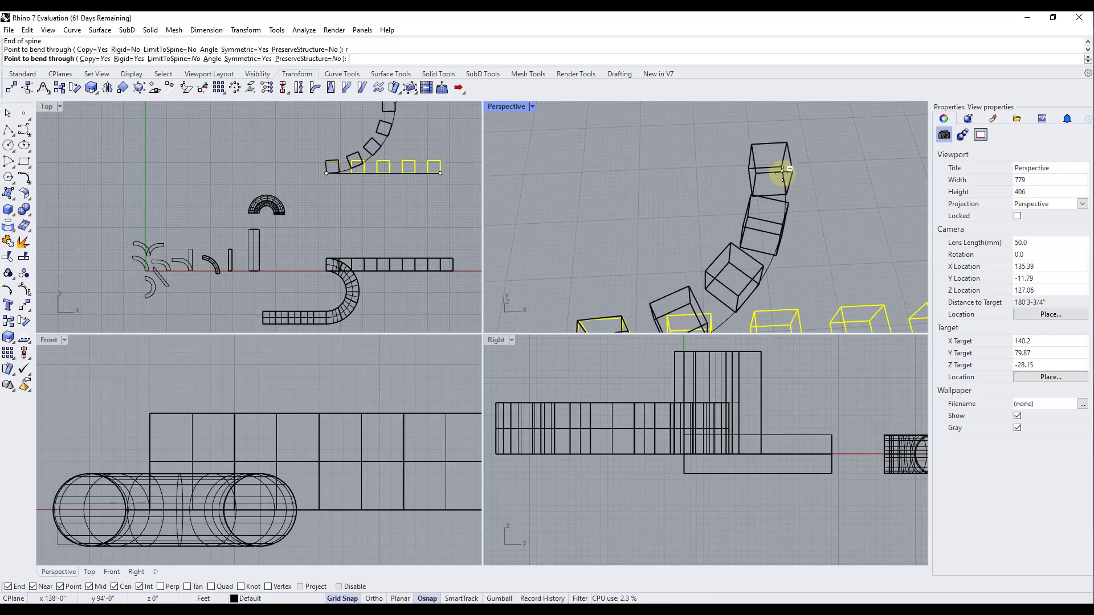
type("90")
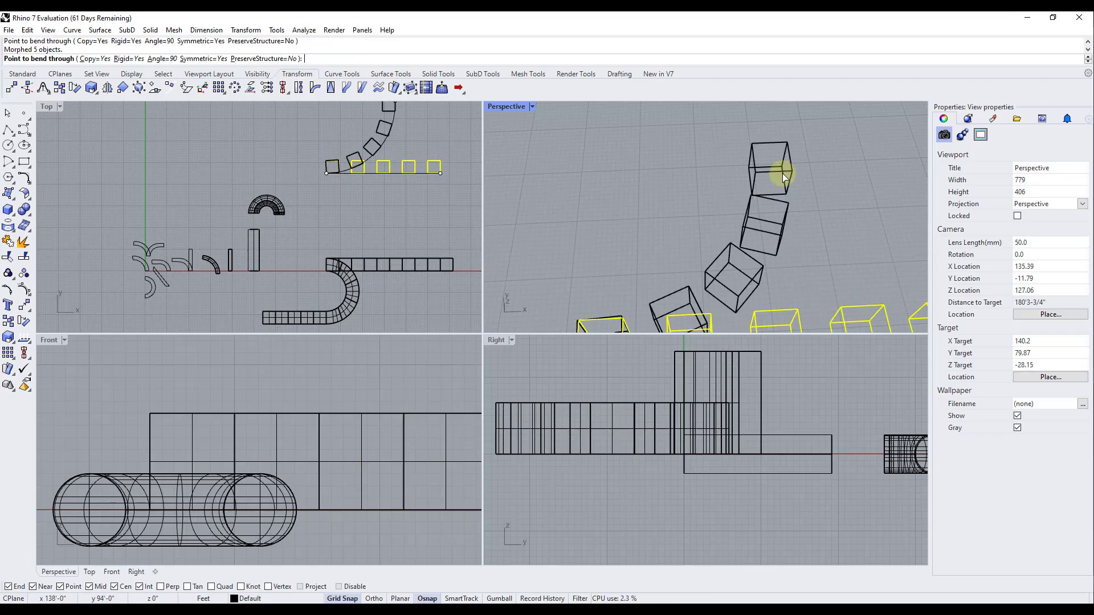
- Finish the 90° rigid bend and drag the bent cubes farther from the straight row
key("Return")
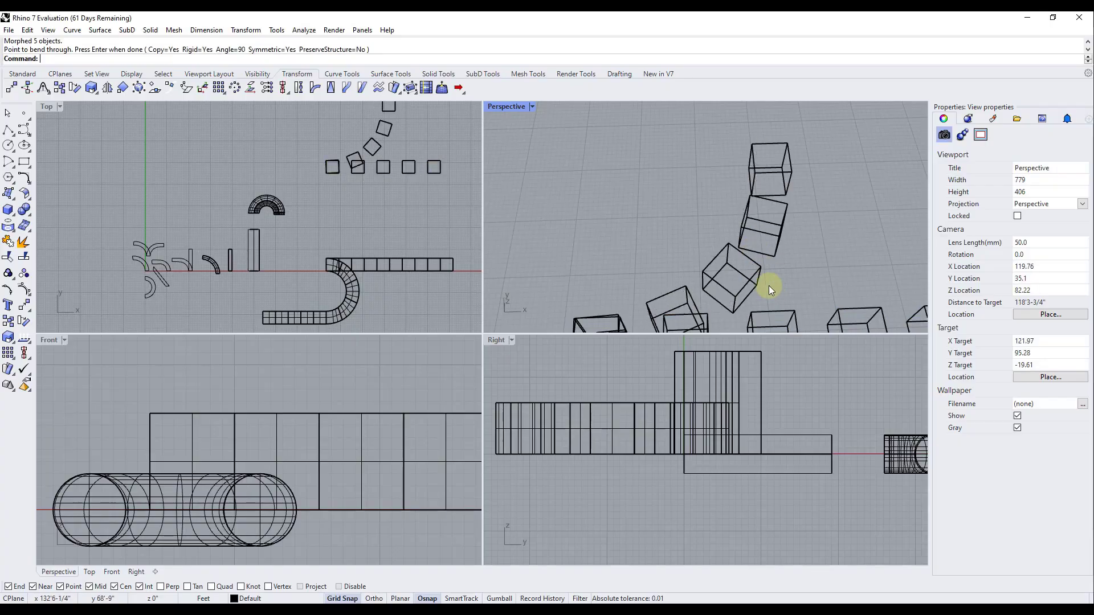
right_click_drag(768, 287, 798, 274)
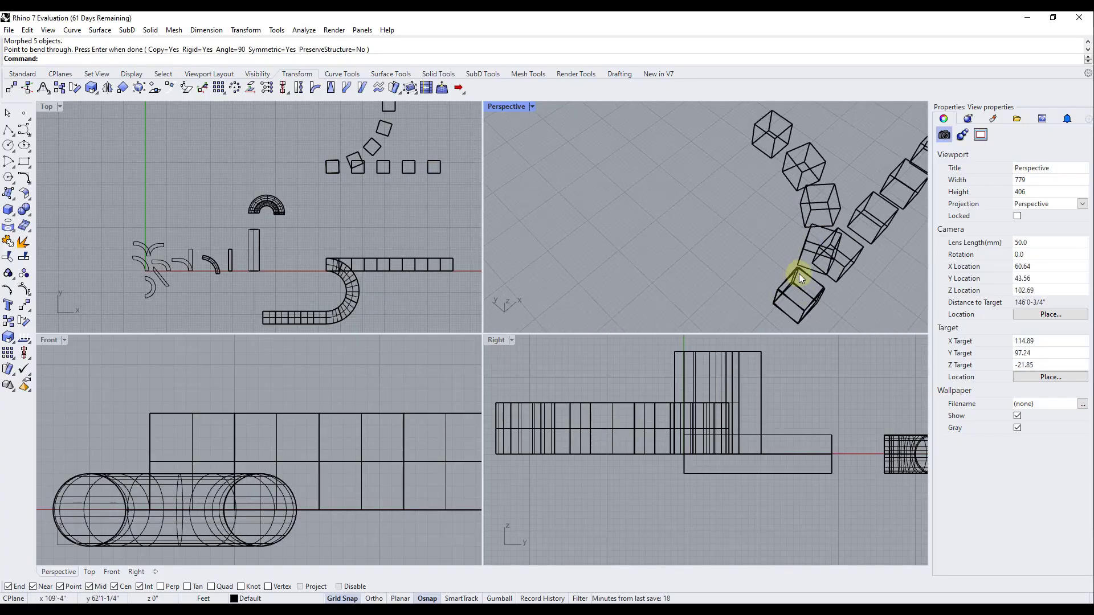
left_click(799, 272)
left_click(795, 269)
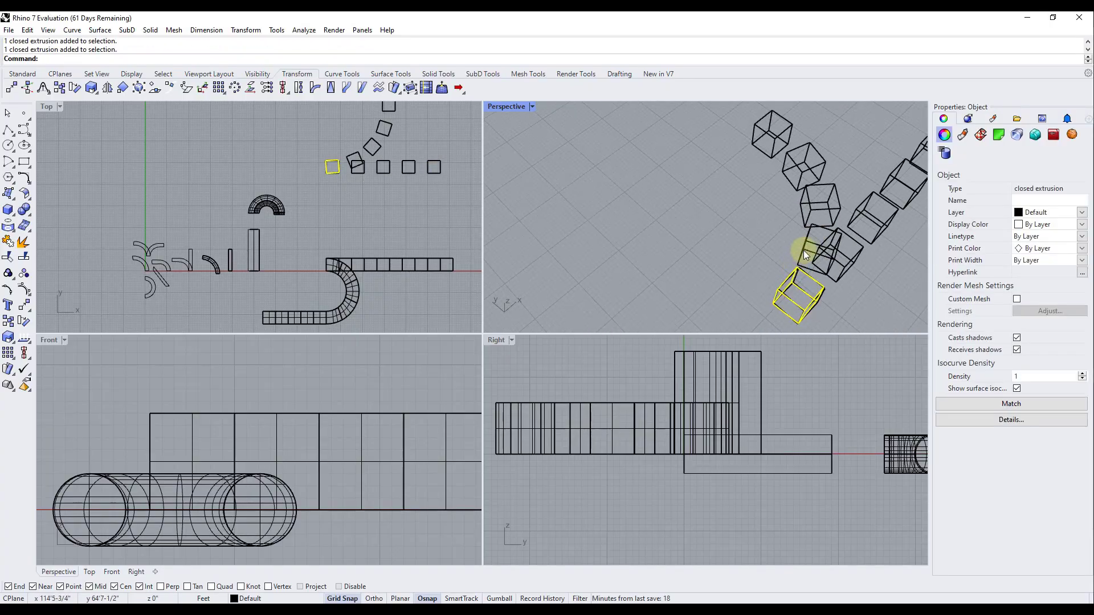
left_click(771, 135, "shift")
left_click_drag(808, 203, 738, 151)
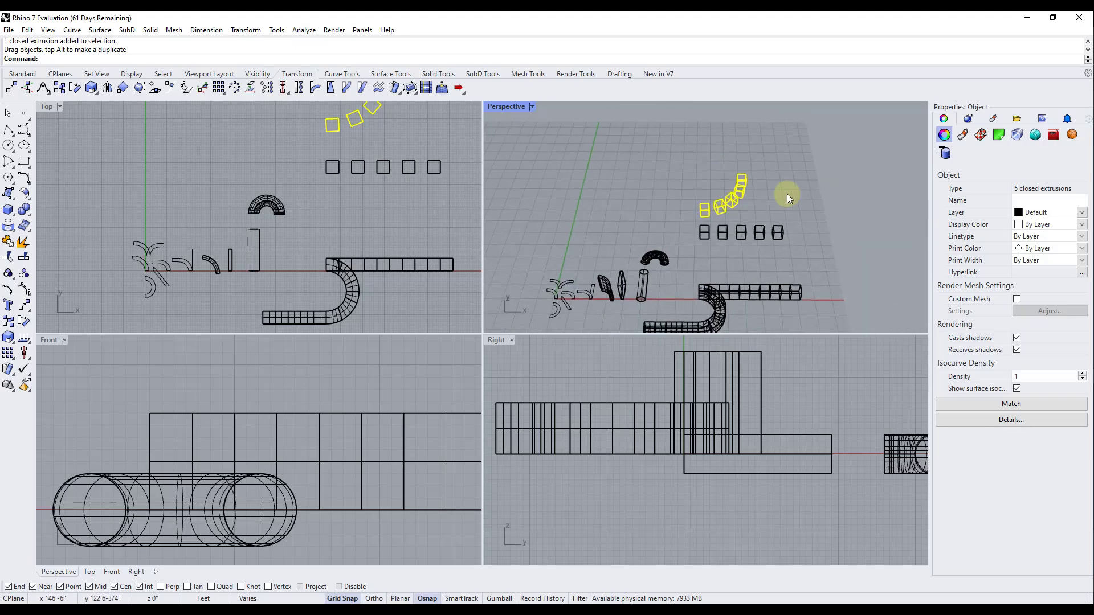